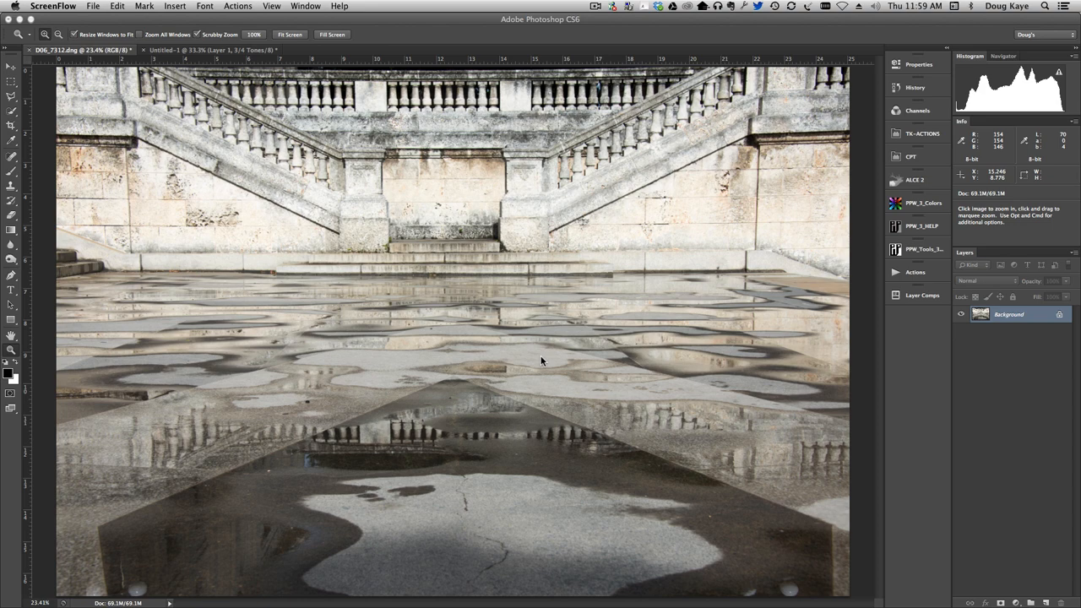
Step: Run the 1/4 Tone Curve action from Doug's Actions to add a masked 1/4 Tones Curves layer
left_click(633, 218)
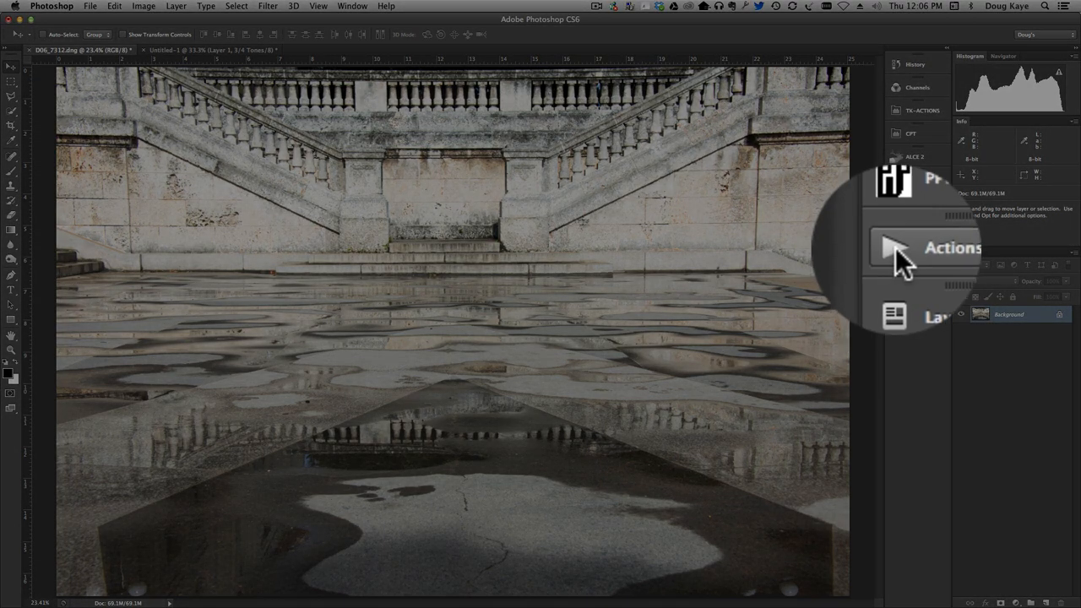
left_click(895, 247)
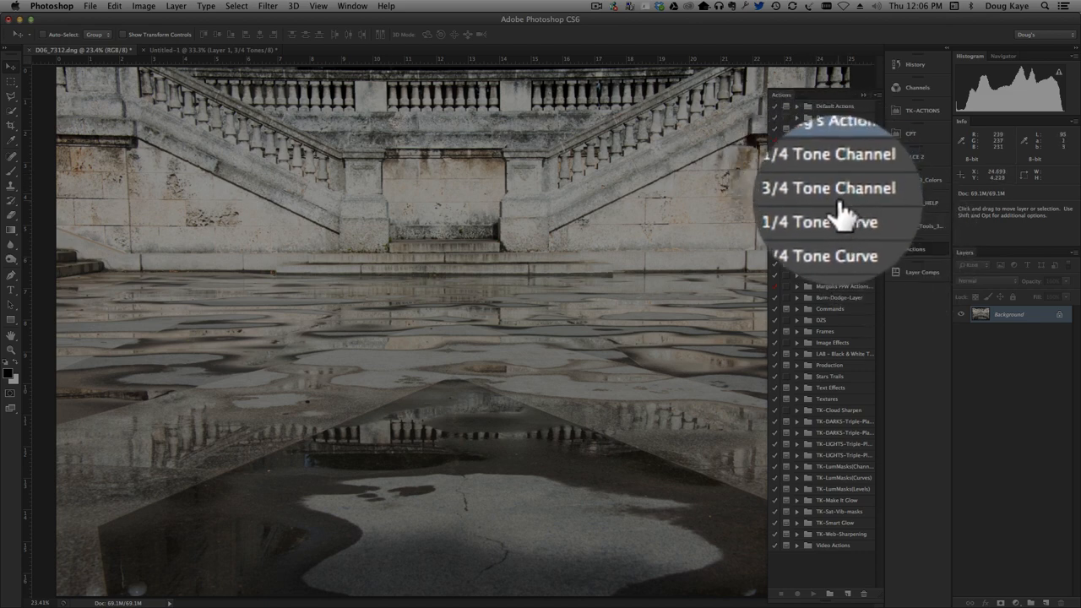
left_click(832, 211)
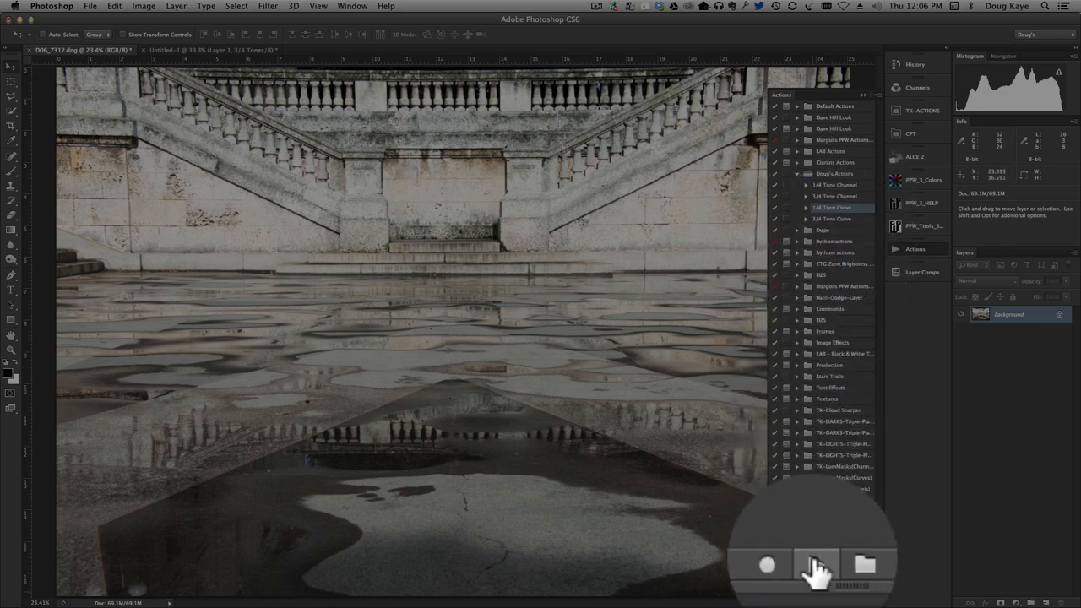
left_click(813, 548)
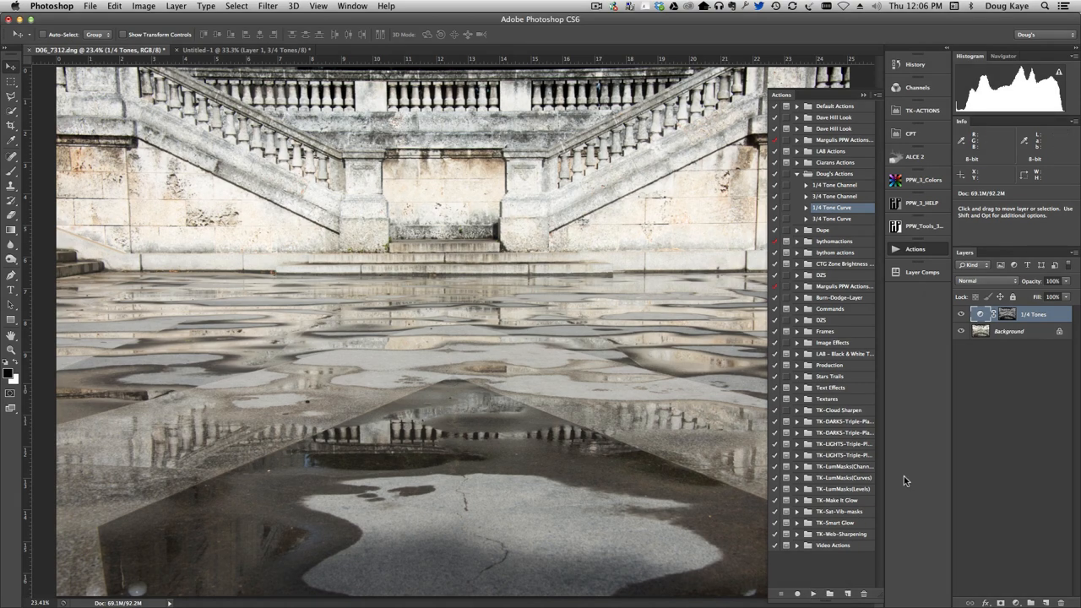
left_click(863, 96)
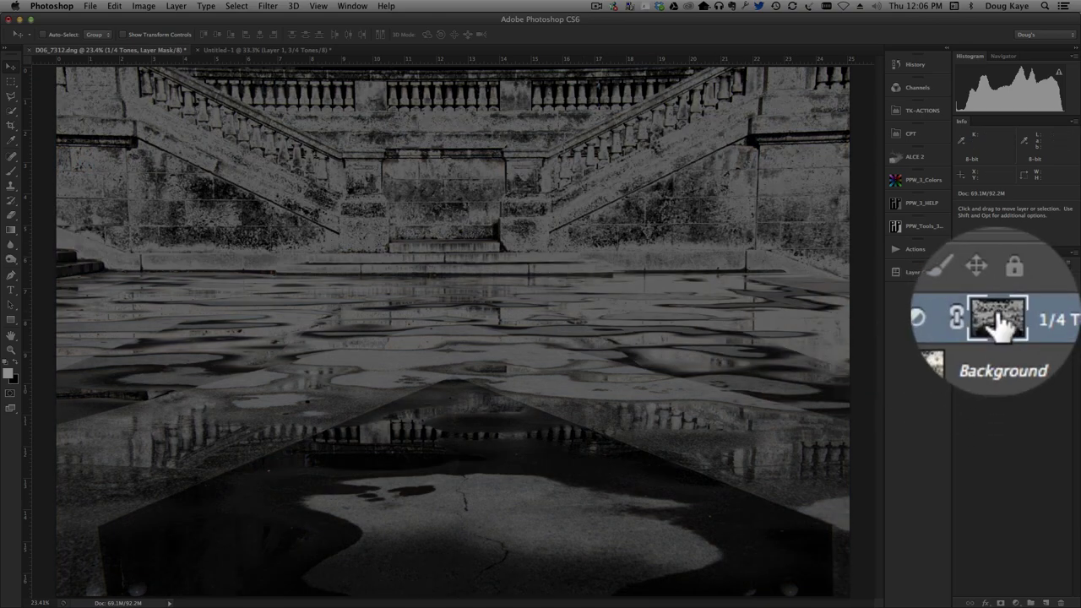
left_click(996, 326, "alt")
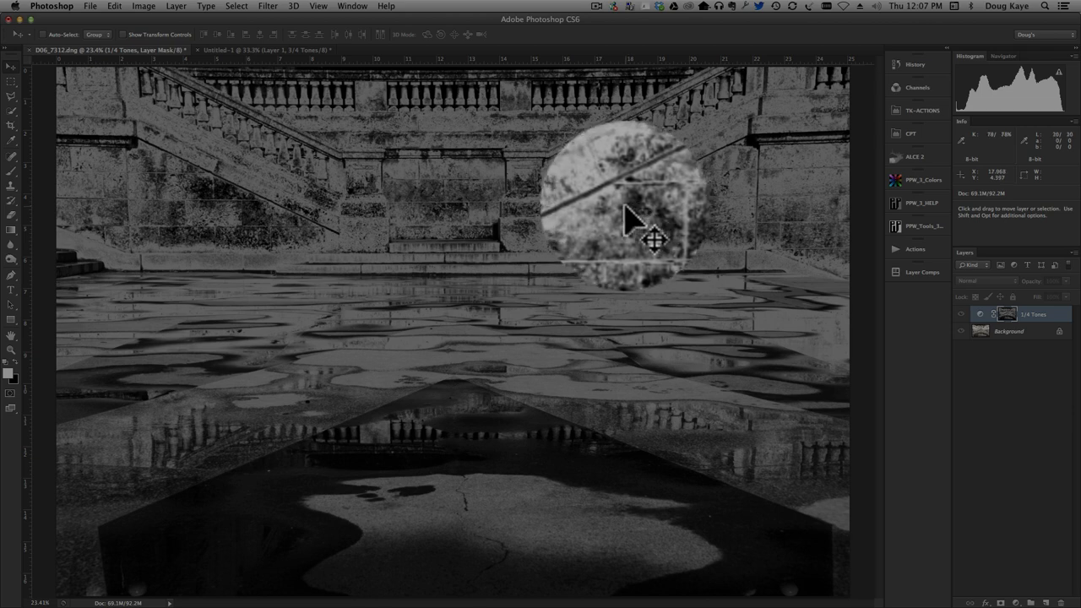
left_click(1006, 316, "alt")
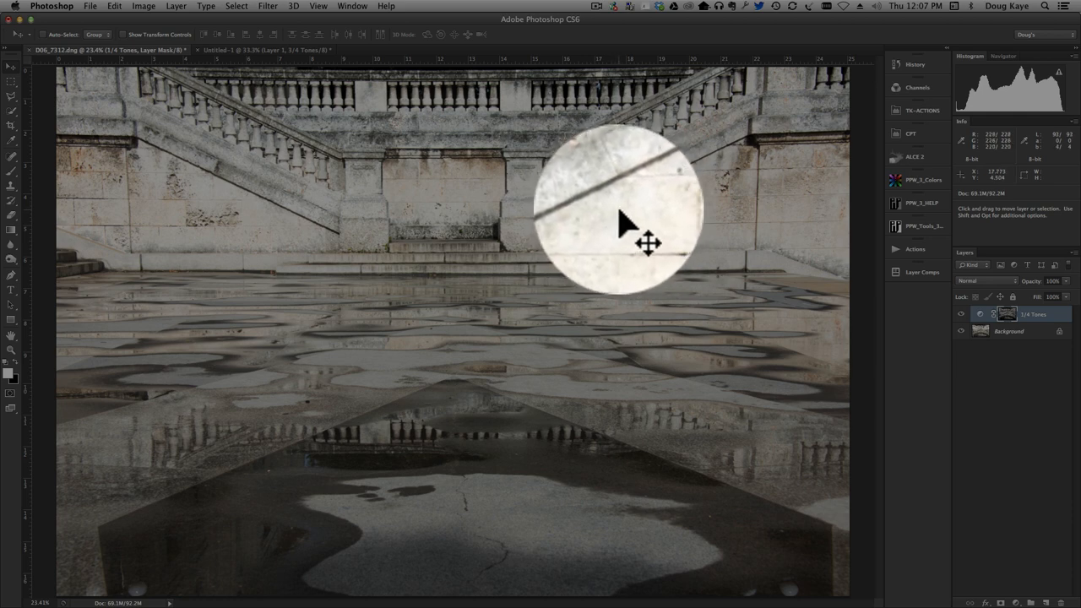
left_click(1004, 317, "alt")
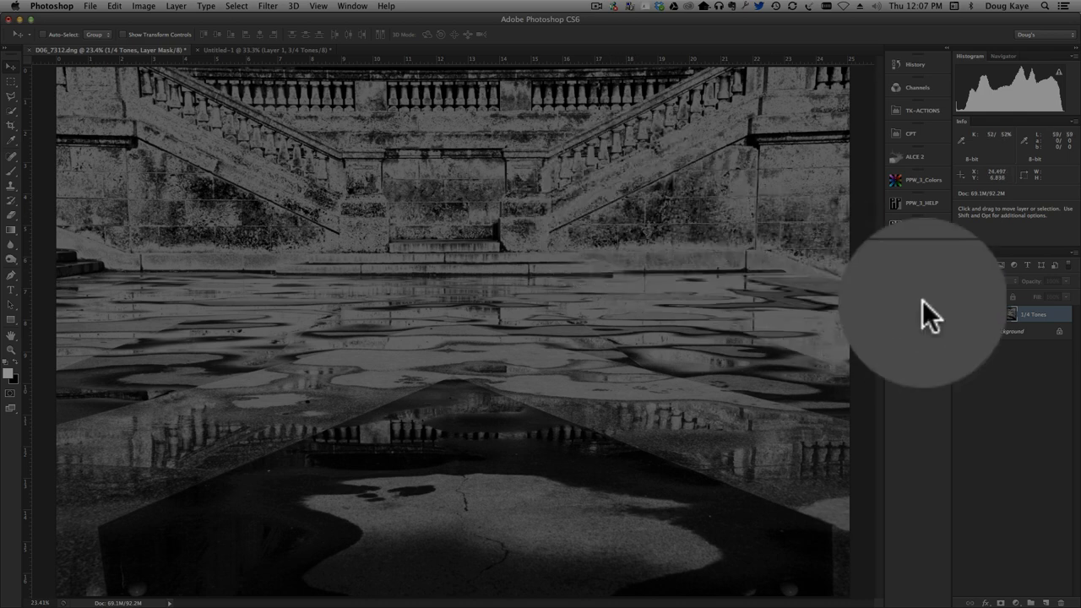
left_click(1005, 316)
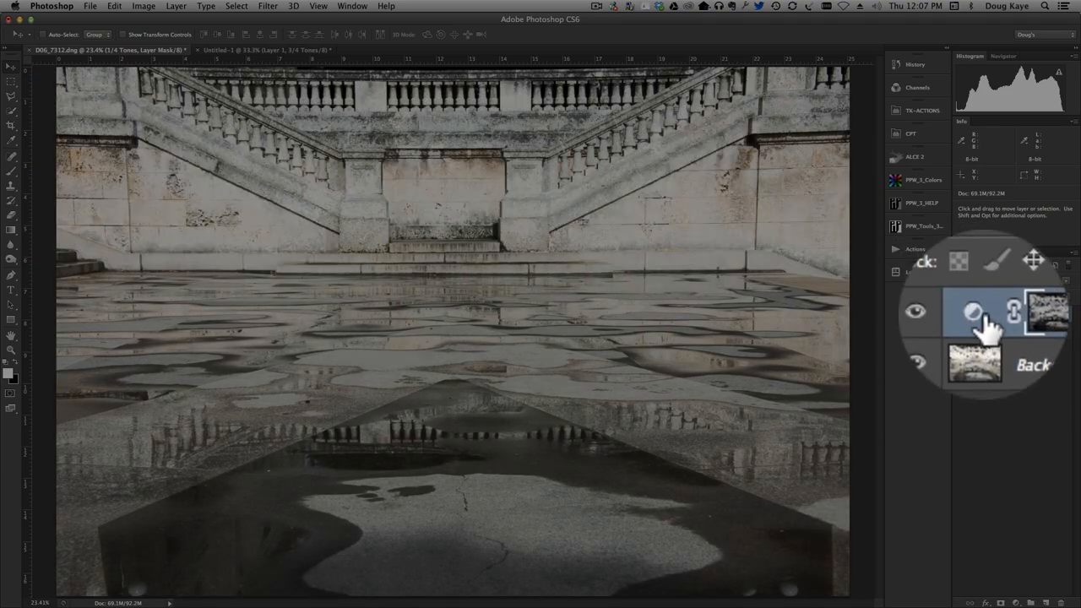
Step: Add two points to the 1/4 Tones curve and begin bending it into an S-shape
left_click(982, 319)
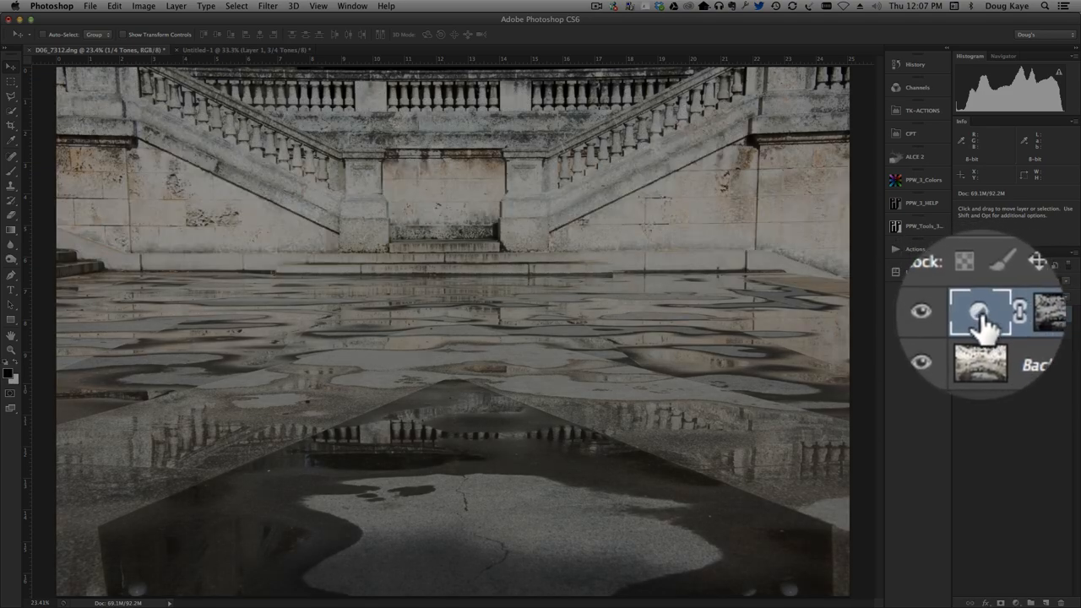
double_click(981, 319)
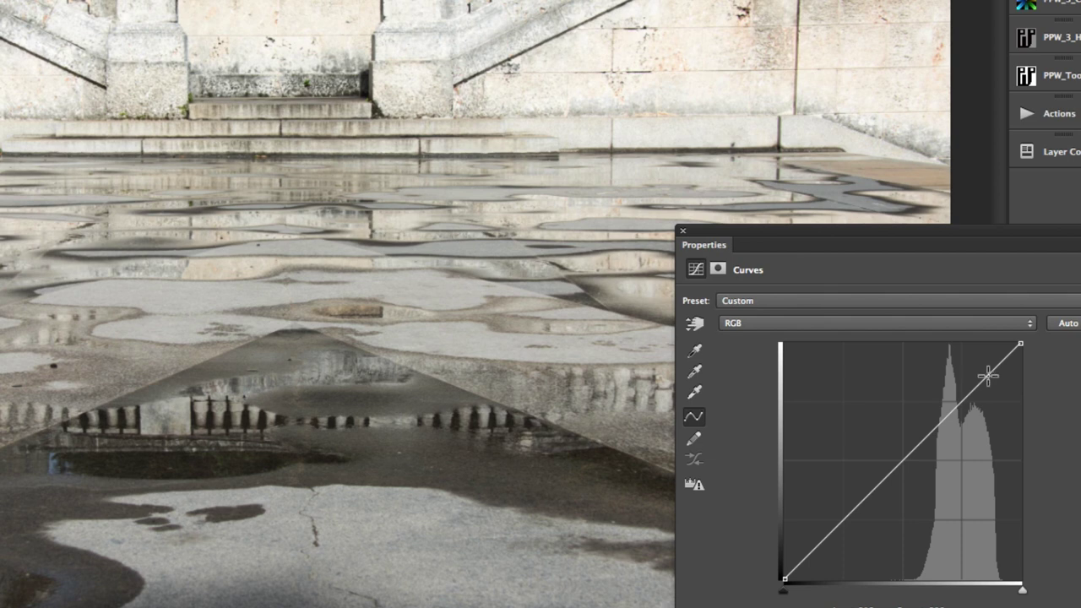
left_click(987, 375)
left_click(927, 433)
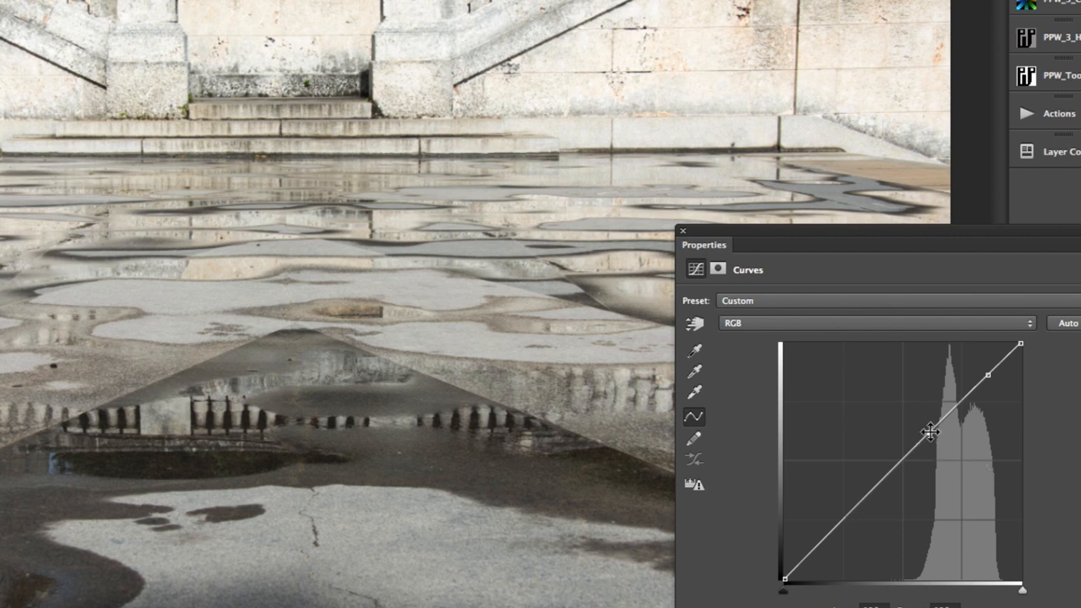
left_click_drag(929, 432, 929, 459)
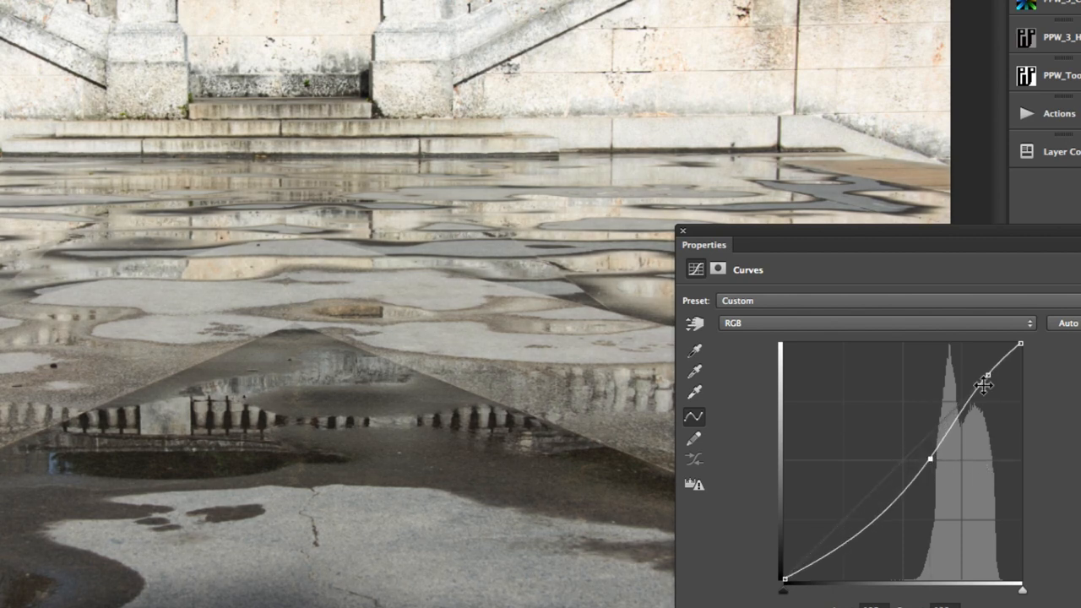
left_click_drag(986, 383, 983, 369)
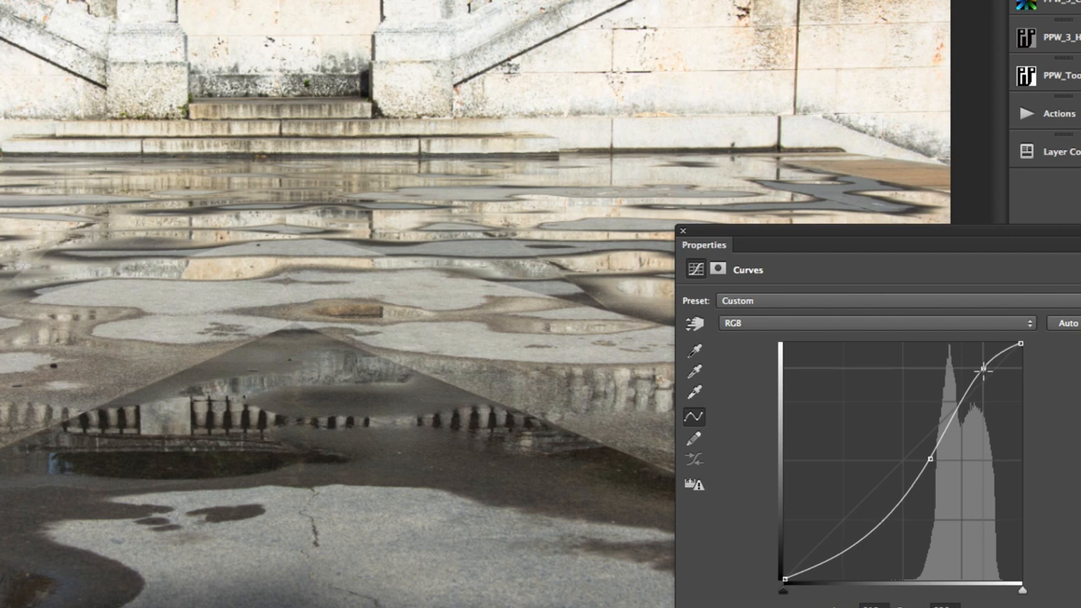
Step: Steepen the S-curve, pulling the lower point down to input 154, output 53 to crush the shadows
left_click_drag(983, 370, 988, 373)
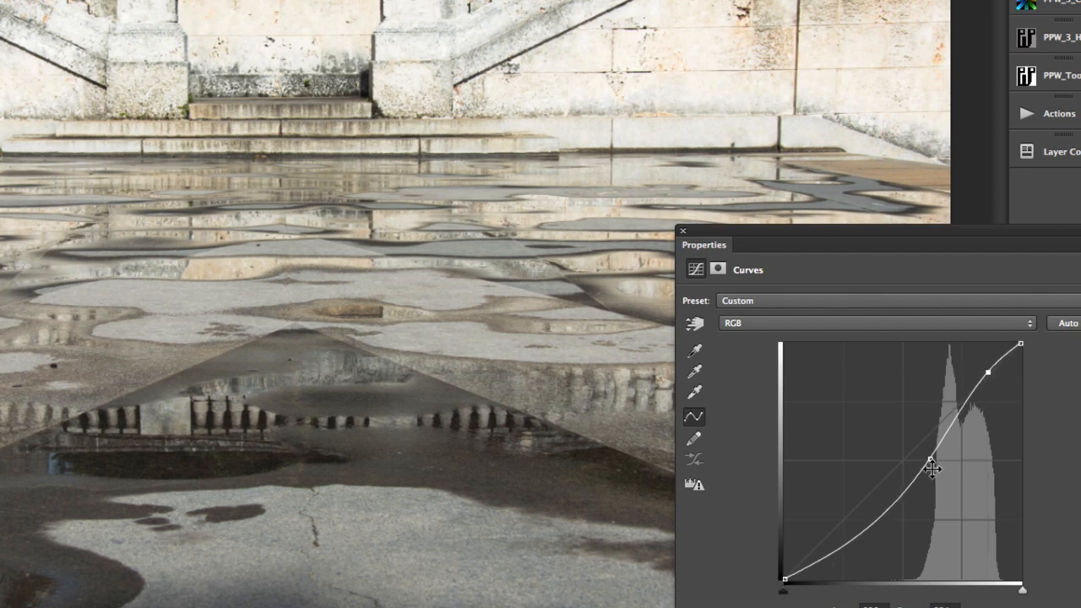
left_click_drag(930, 460, 934, 506)
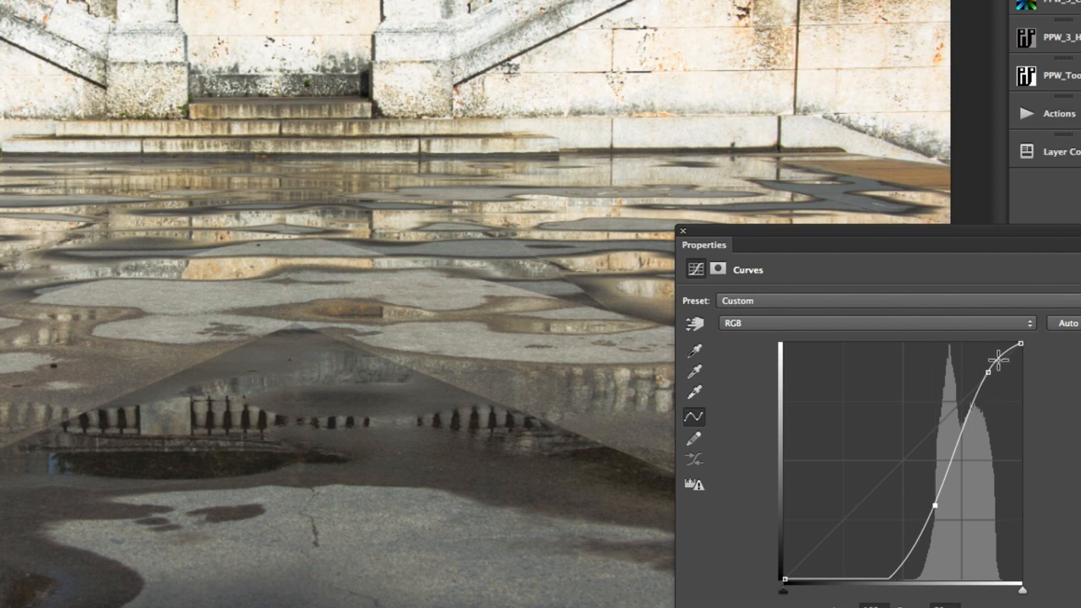
left_click_drag(987, 372, 992, 375)
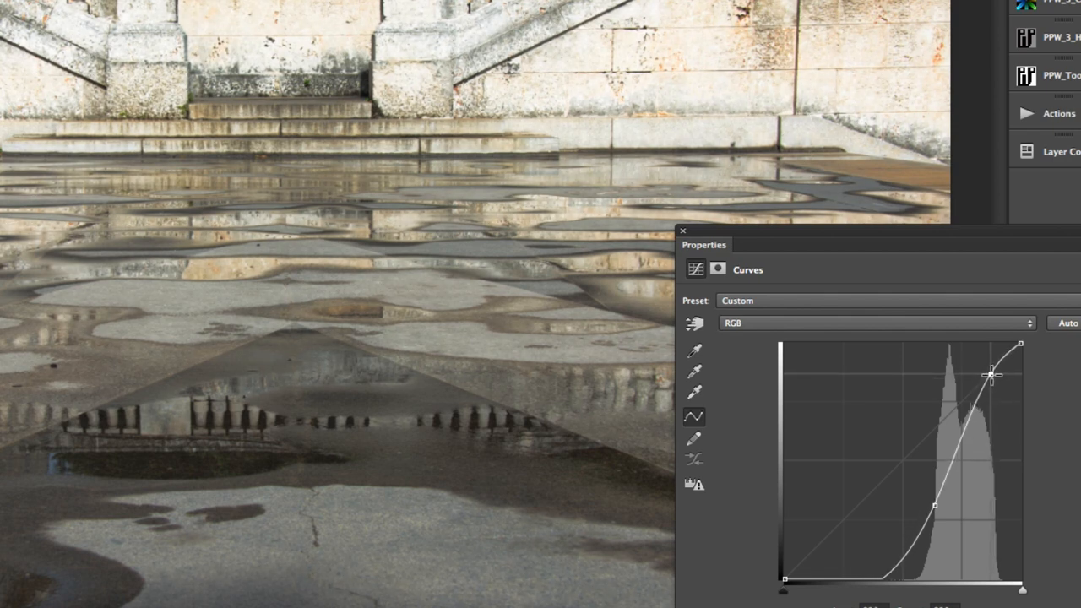
left_click_drag(934, 506, 926, 530)
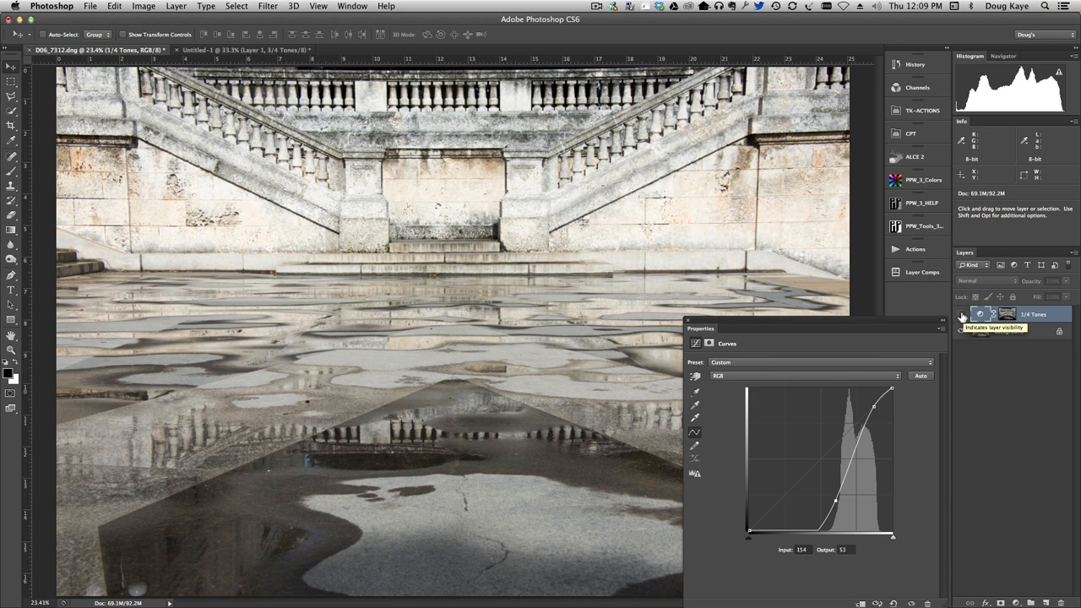
Step: Toggle the 1/4 Tones layer's visibility to compare the darkened photo with the original
left_click(961, 315)
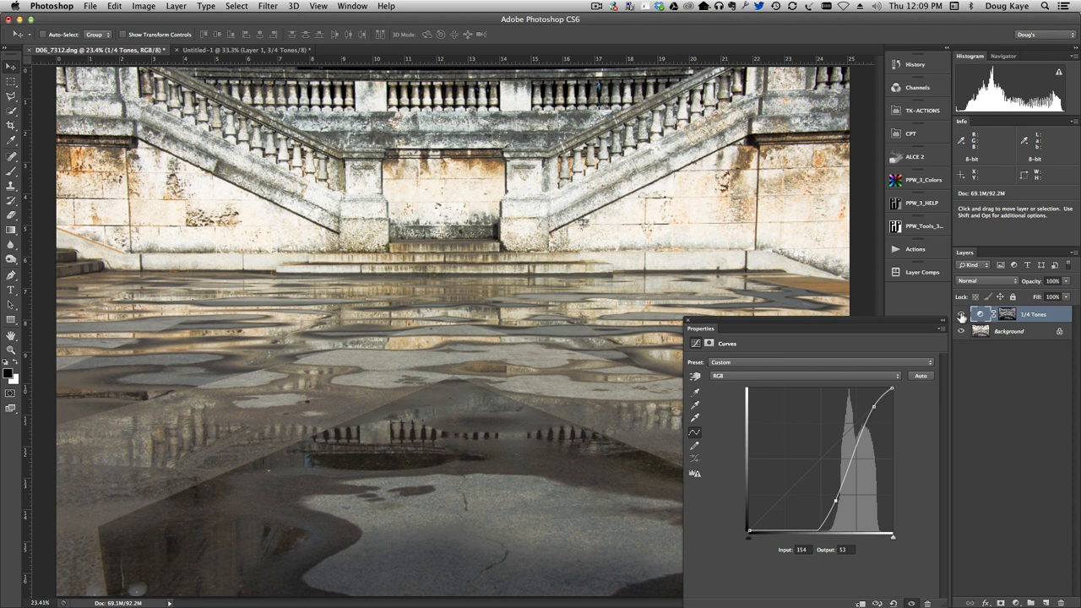
left_click(961, 315)
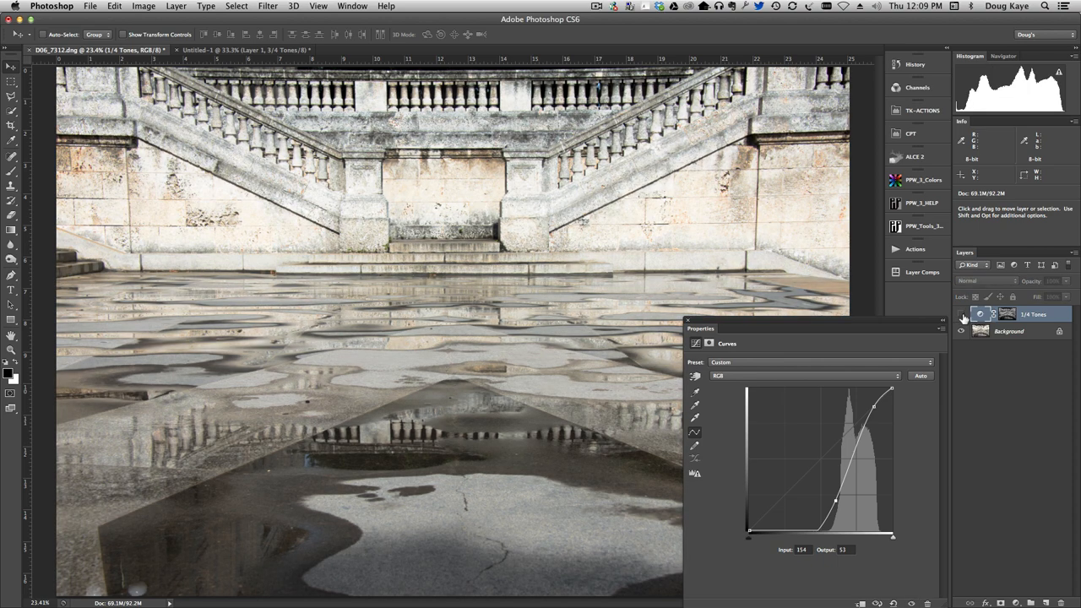
left_click(961, 315)
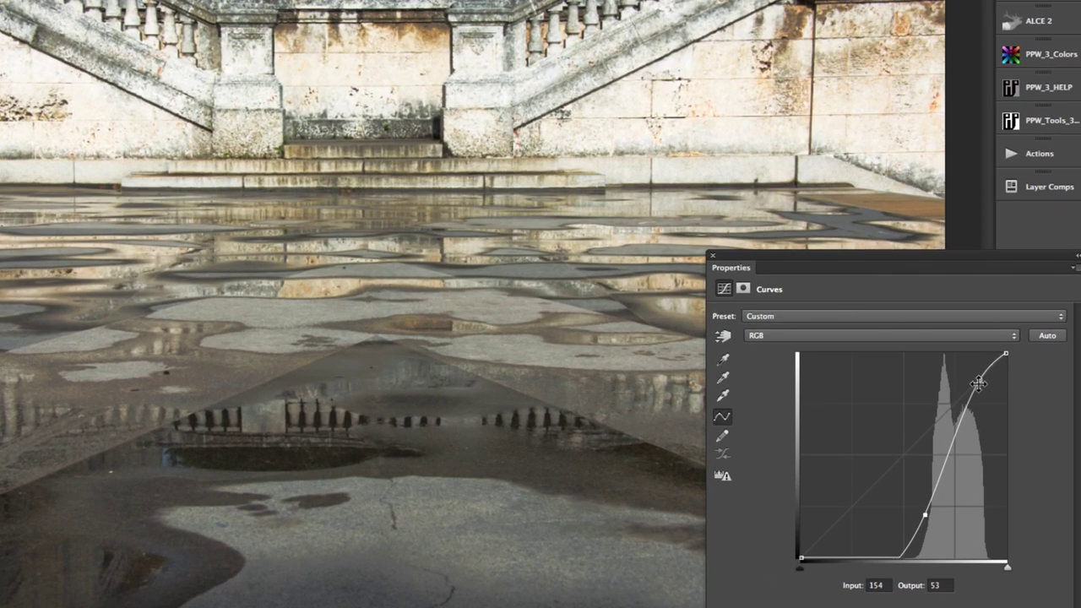
Step: Refine the 1/4 Tones curve, settling the lower point at input 163, output 53
left_click_drag(873, 407, 872, 404)
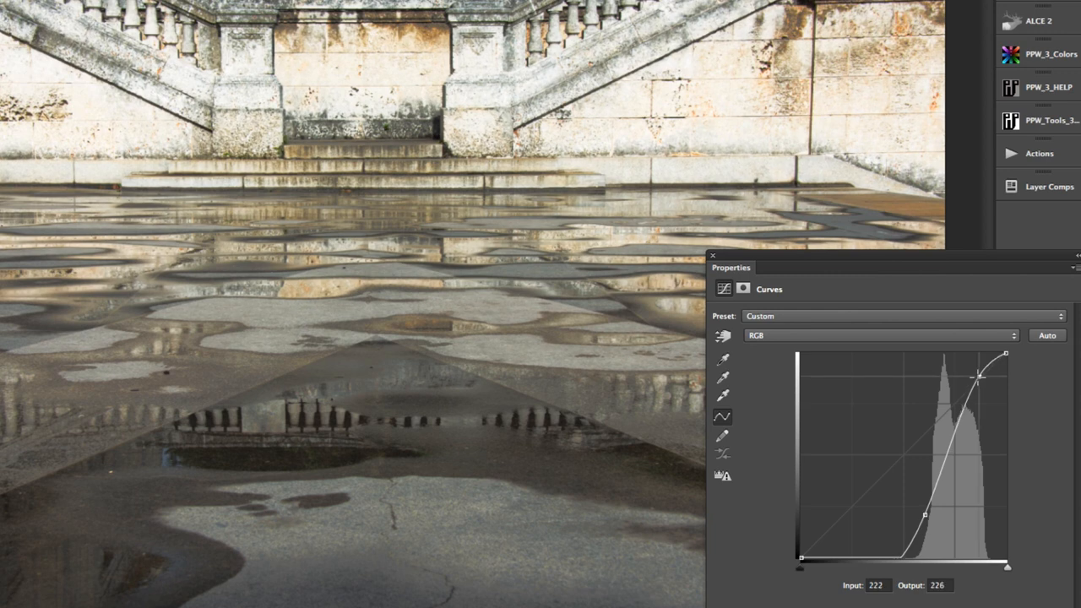
left_click_drag(978, 377, 986, 387)
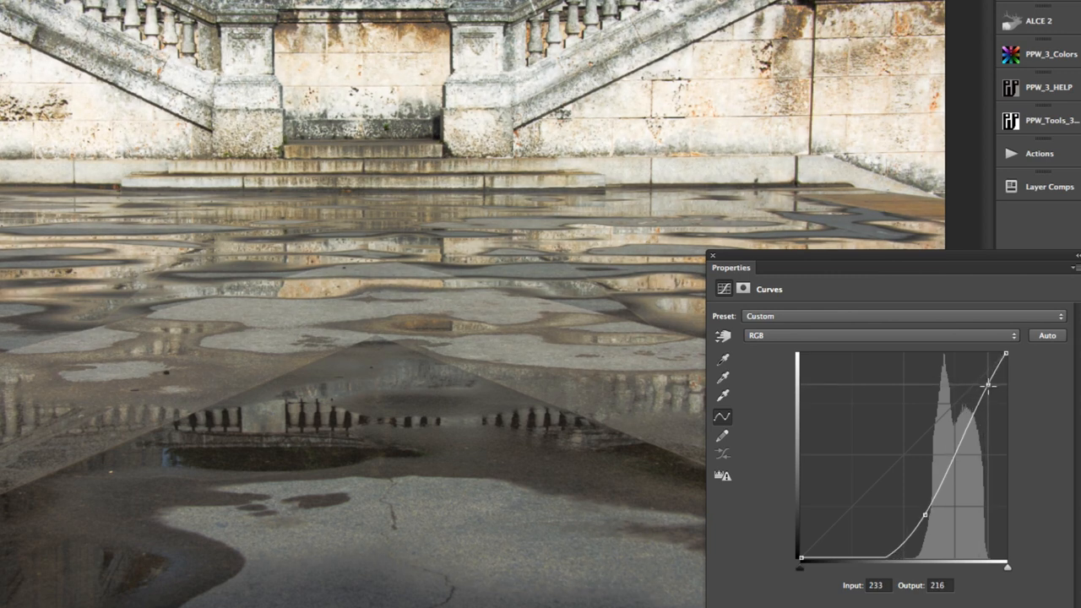
left_click_drag(986, 386, 986, 382)
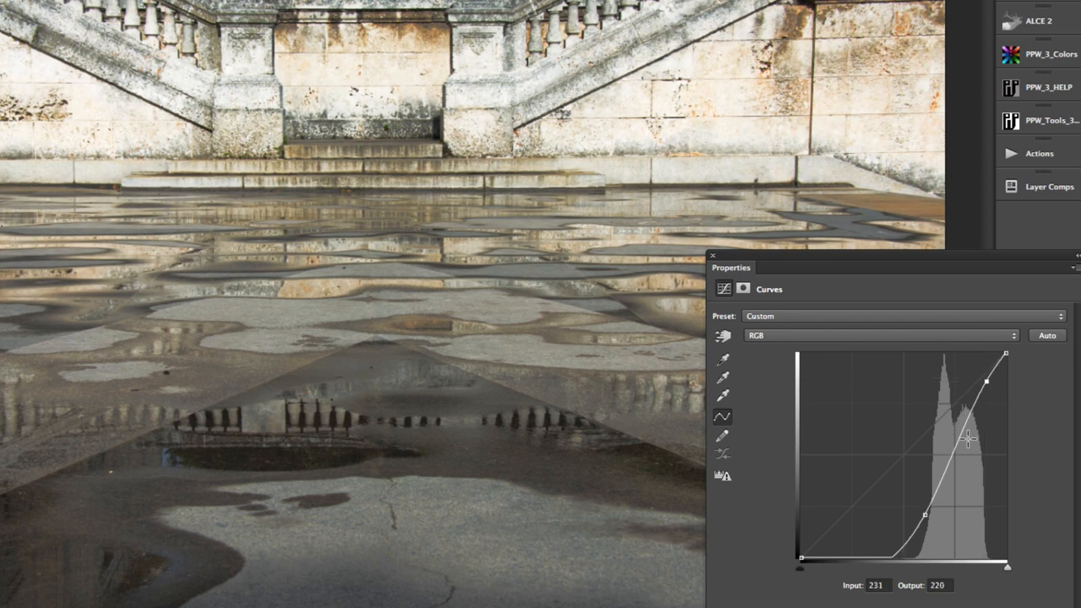
left_click_drag(925, 514, 931, 514)
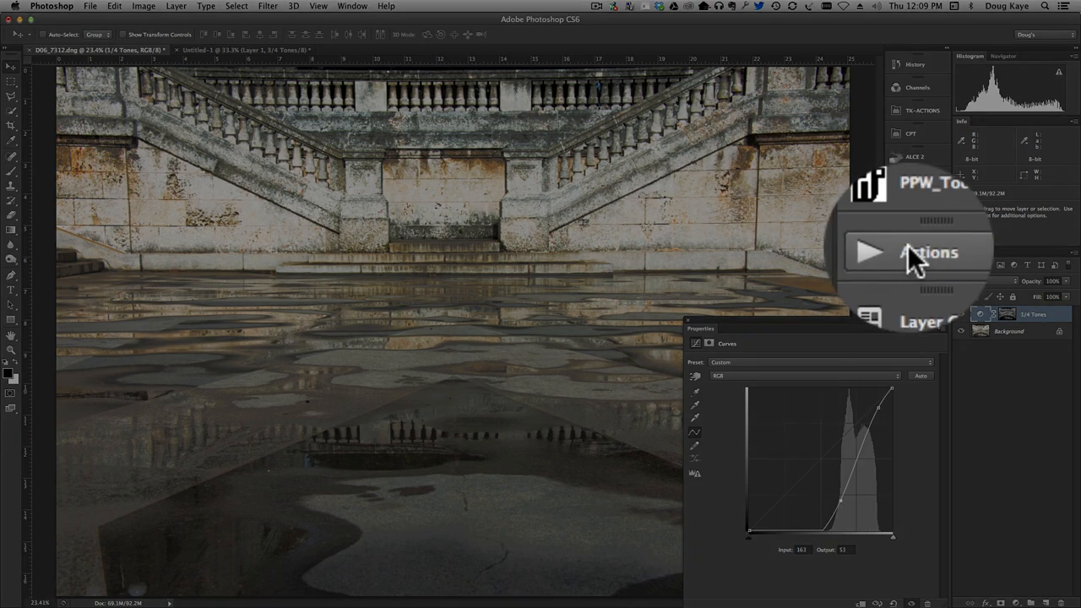
Step: Run the 3/4 Tone Curve action to add a masked 3/4 Tones layer and view its mask on the canvas
left_click(909, 252)
left_click(834, 220)
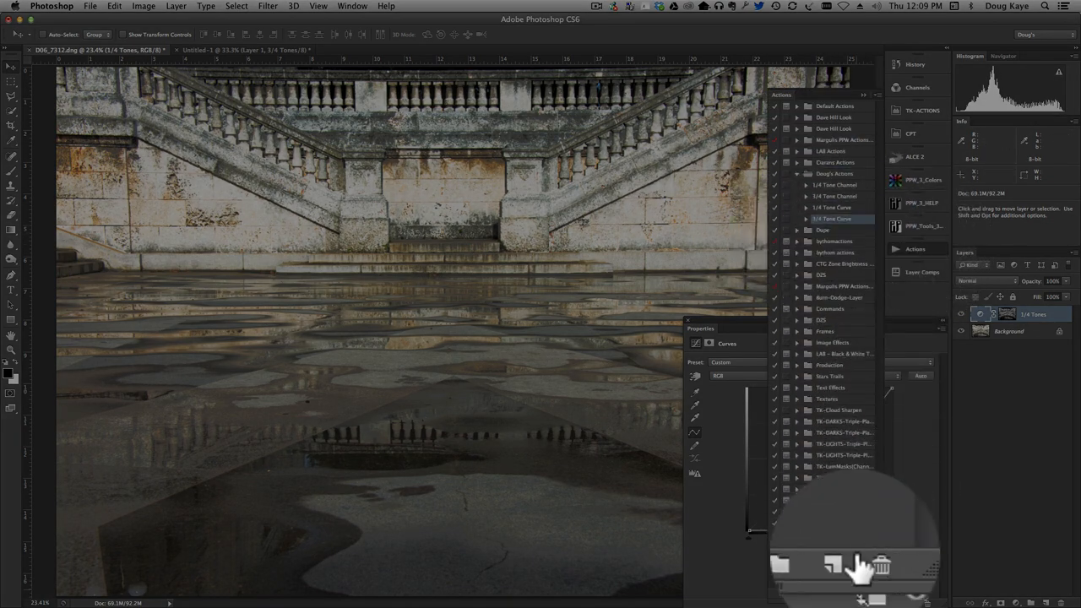
left_click(811, 568)
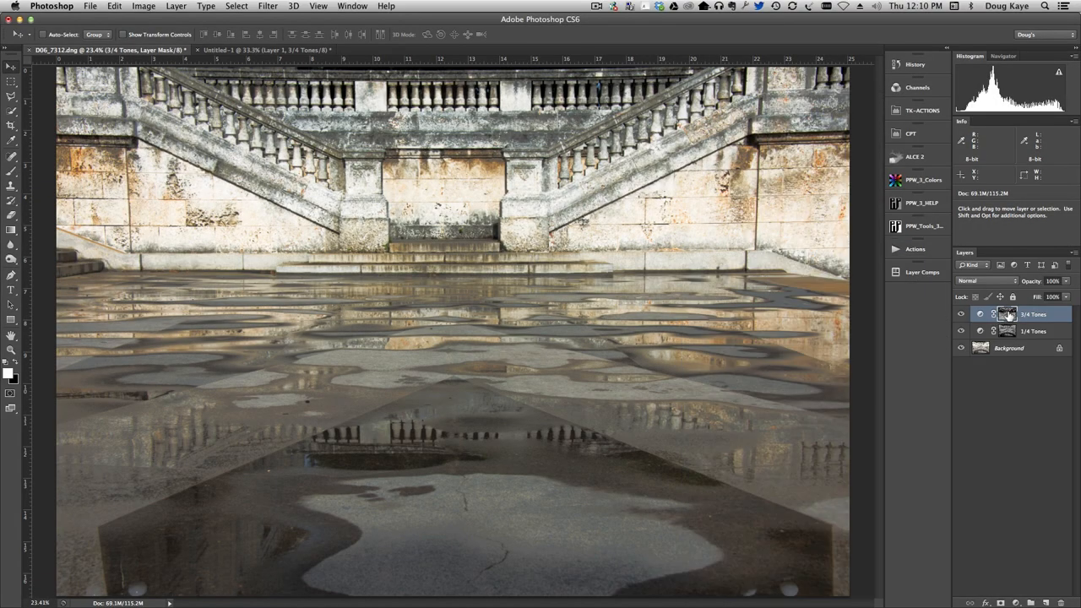
left_click(1008, 315, "alt")
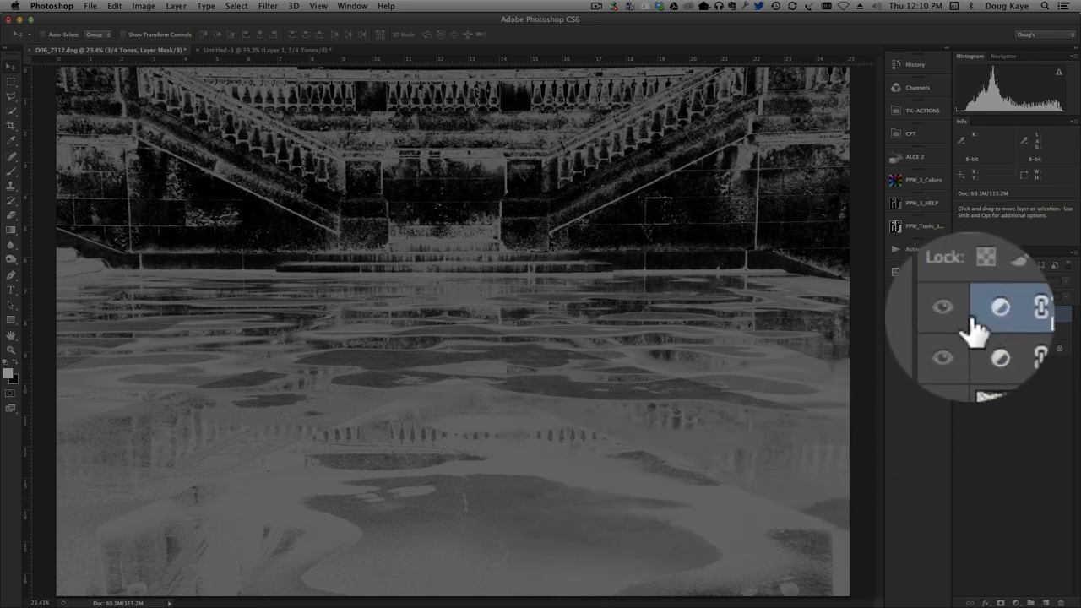
Step: Return to colour view and add two points bending the 3/4 Tones curve into a rising S-shape
left_click(996, 317, "alt")
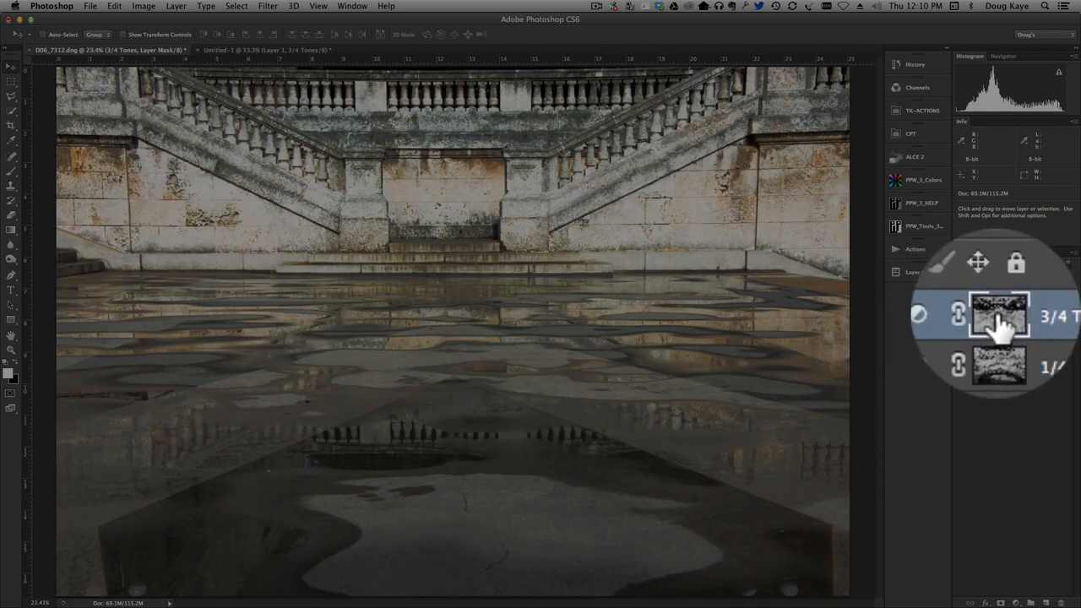
double_click(979, 314)
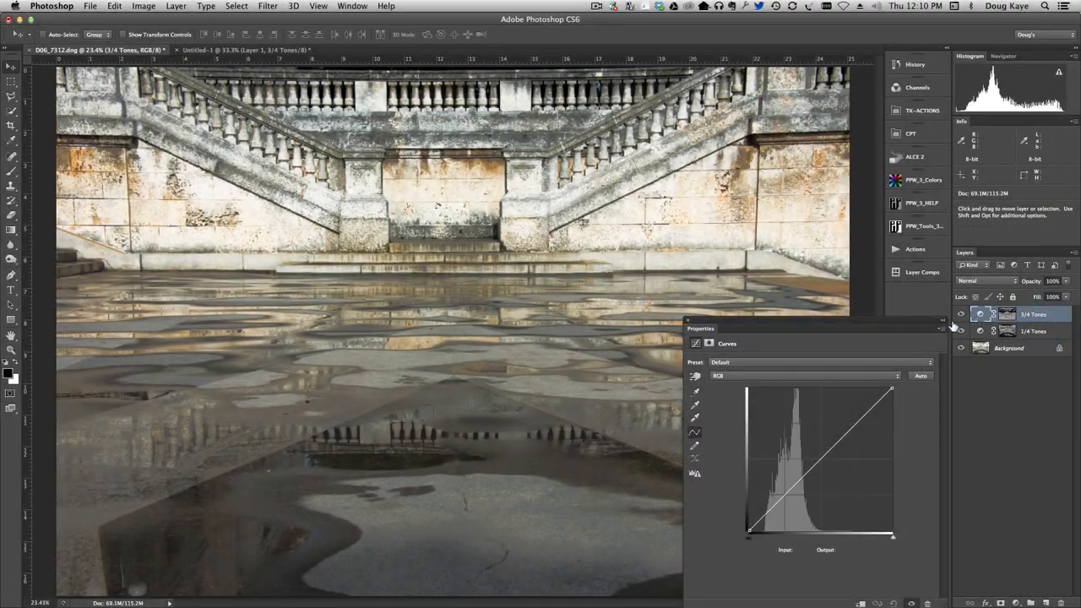
left_click_drag(855, 327, 969, 290)
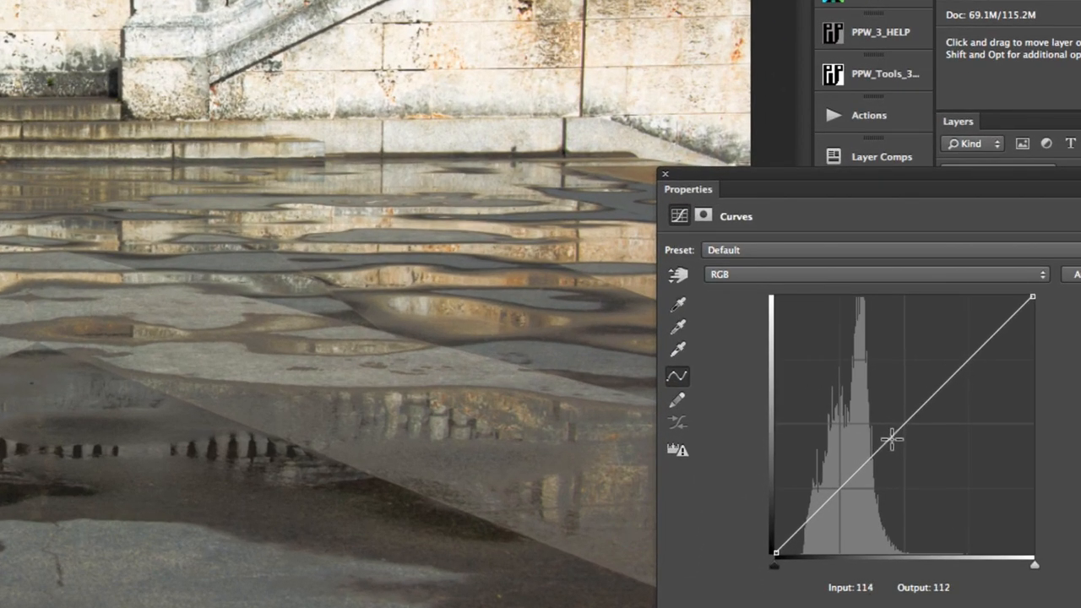
left_click(892, 437)
left_click(800, 528)
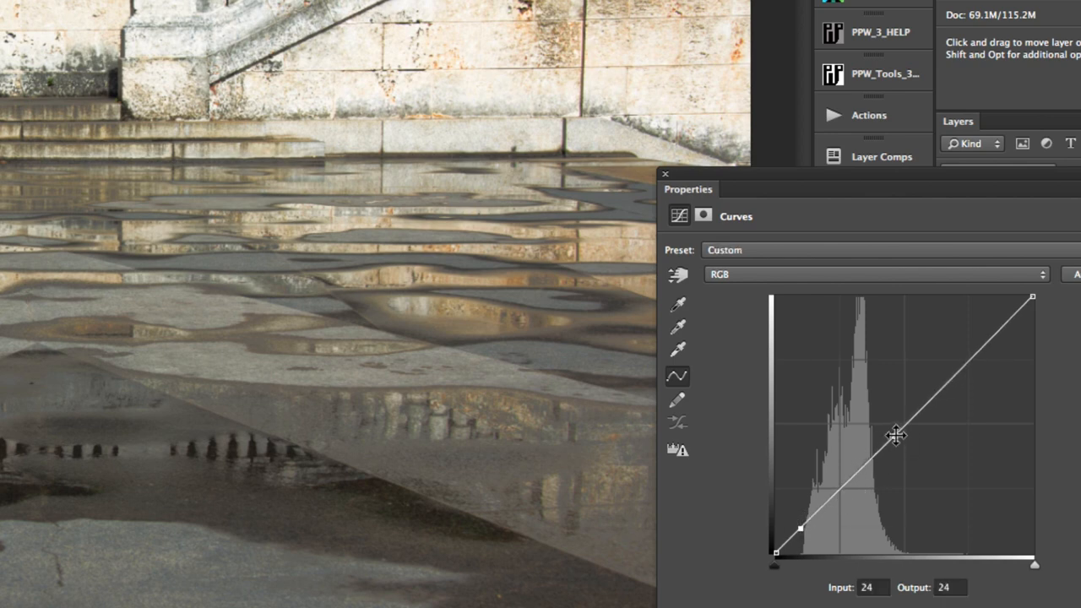
left_click_drag(896, 435, 891, 403)
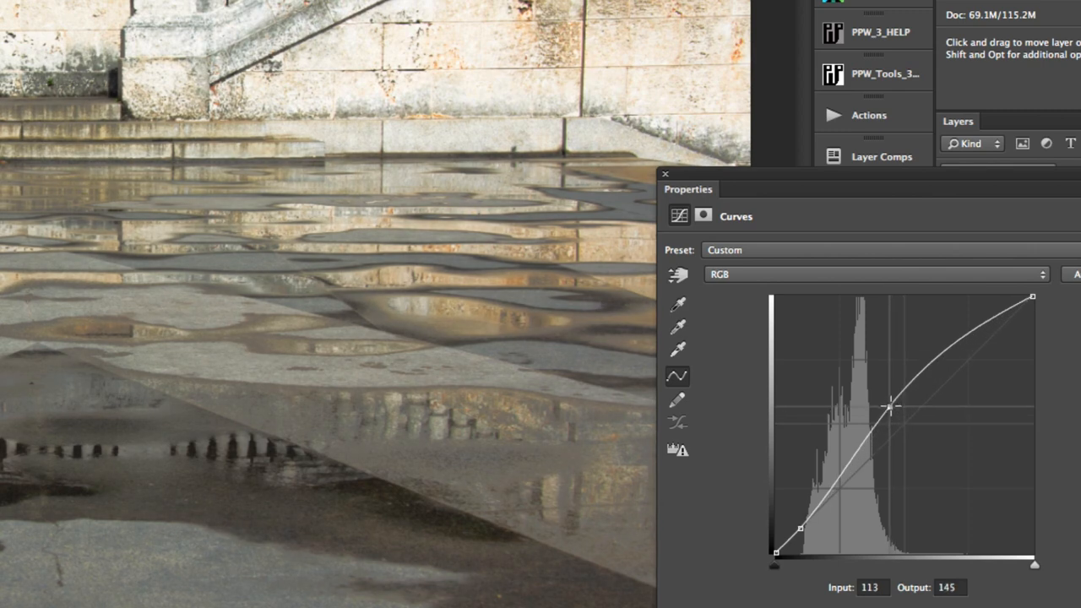
left_click_drag(801, 528, 796, 543)
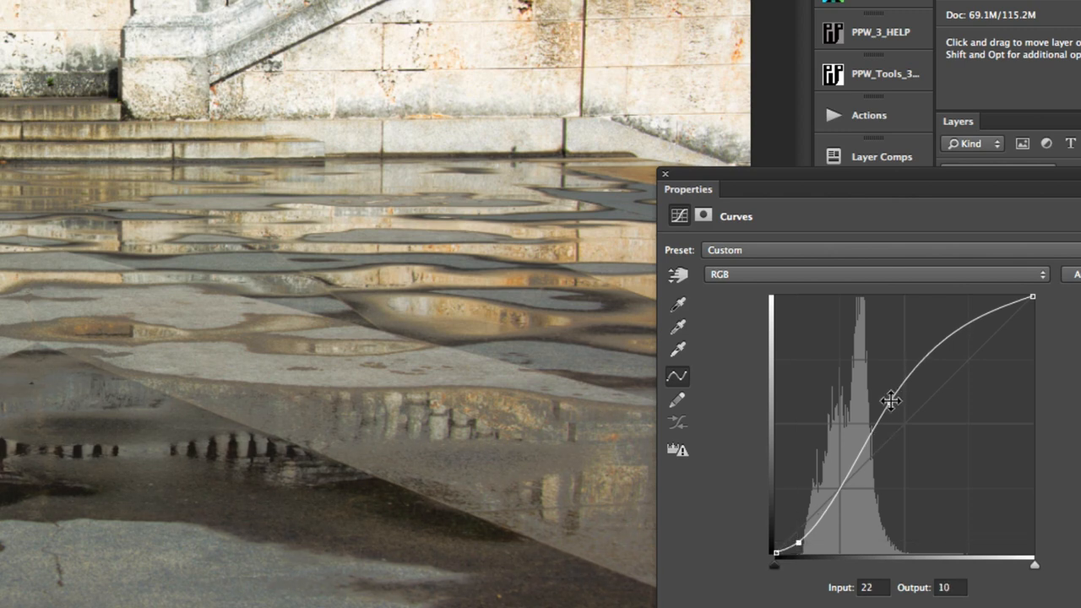
Step: Steepen the 3/4 Tones S-curve to input 137, output 184, then hide the layer to compare
left_click_drag(890, 403, 885, 391)
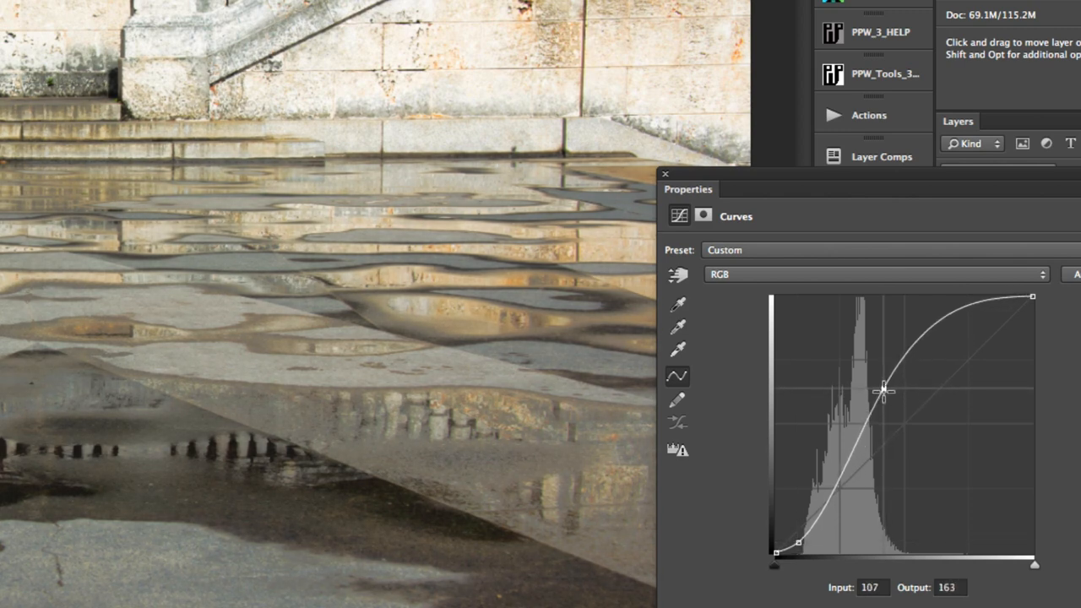
left_click_drag(885, 390, 884, 397)
left_click_drag(910, 360, 884, 404)
left_click_drag(921, 368, 914, 368)
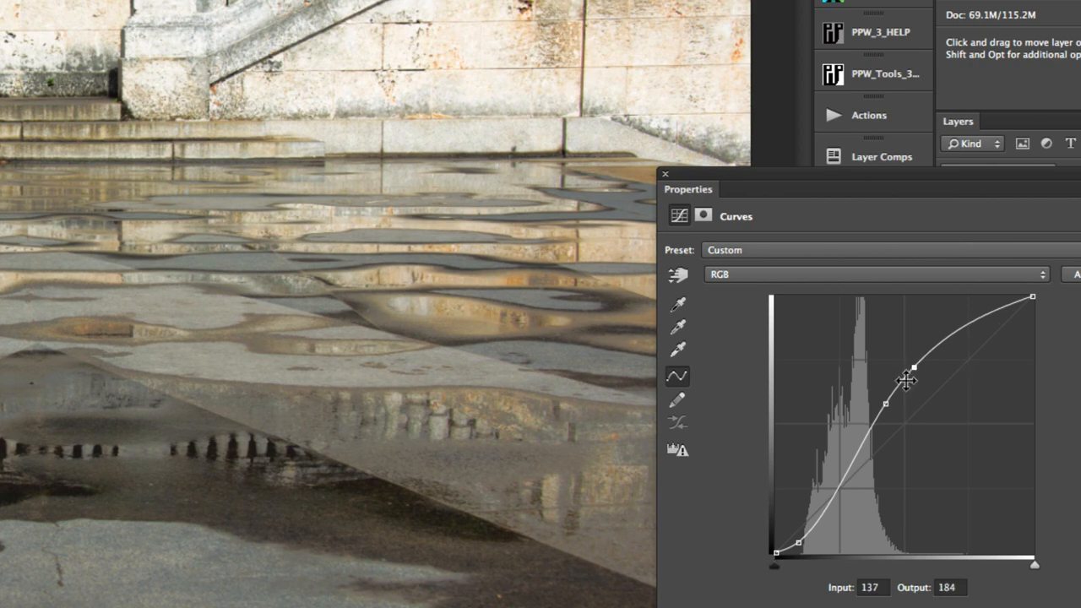
left_click(665, 175)
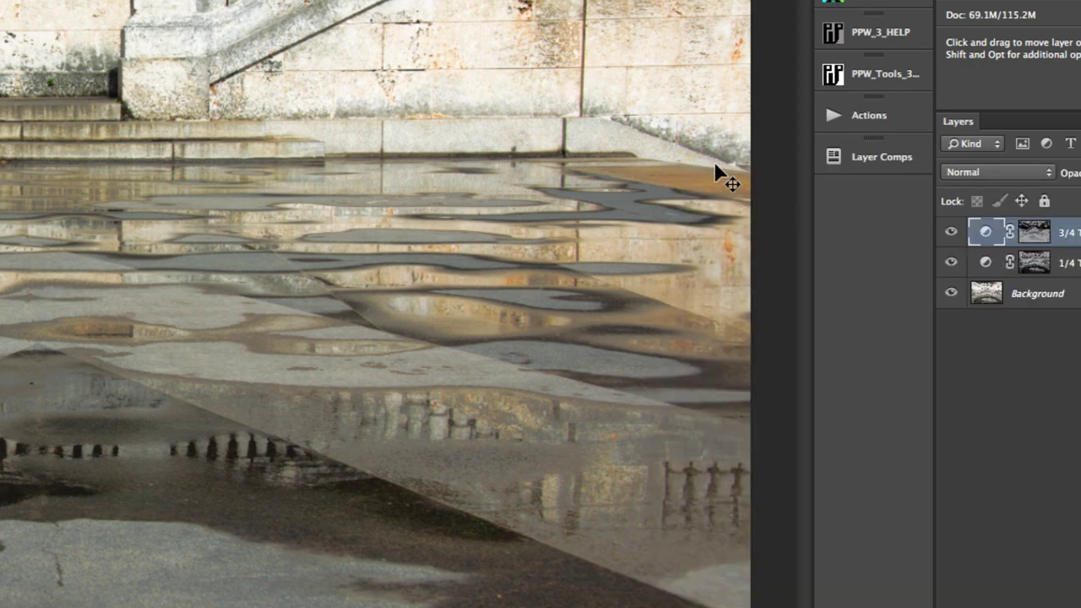
left_click(952, 232)
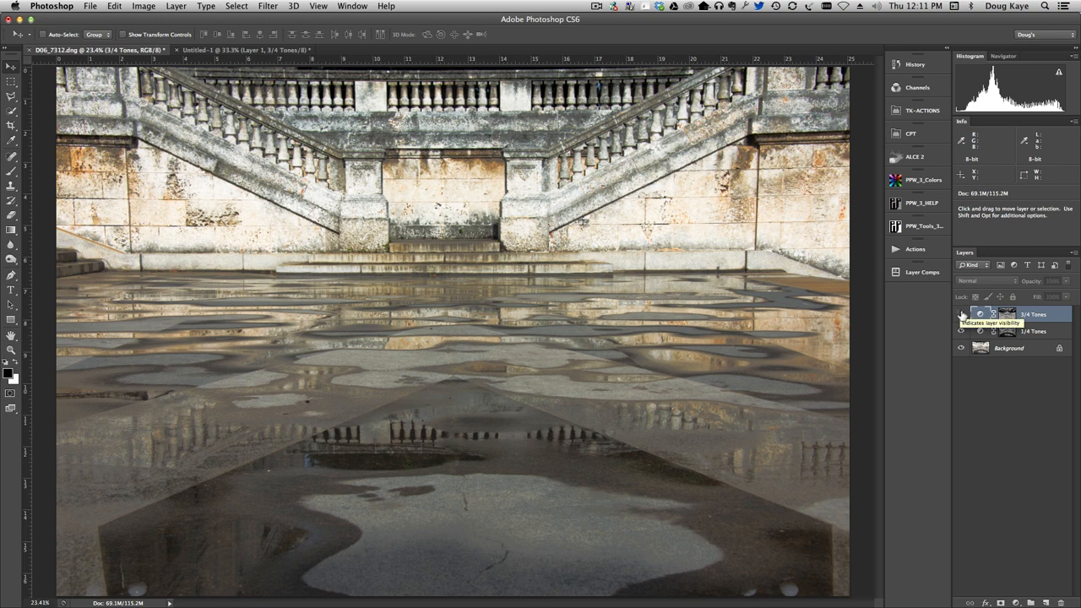
left_click(960, 315)
left_click(970, 348)
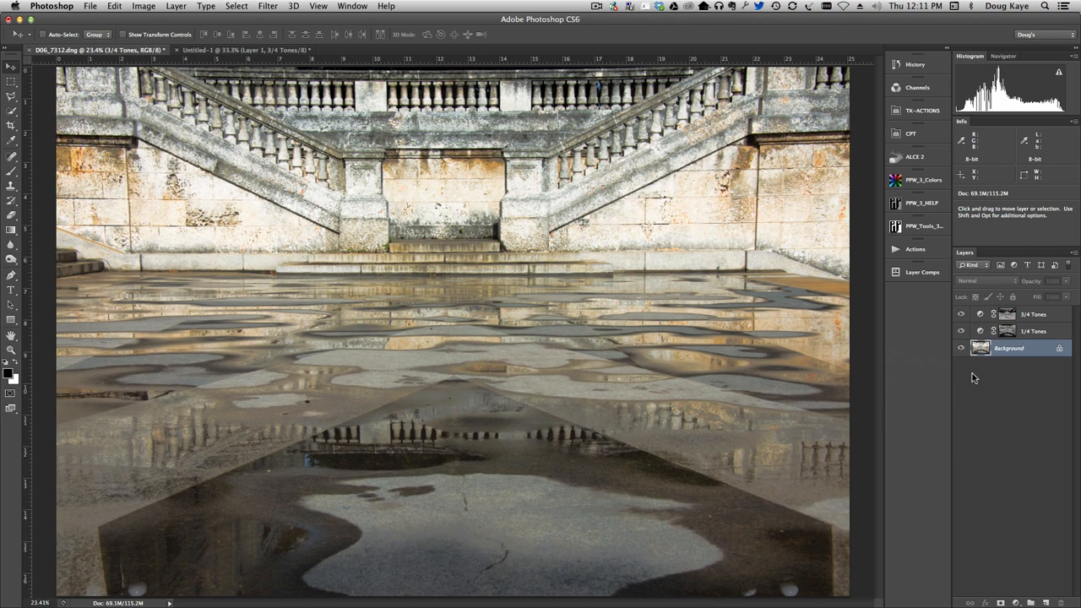
left_click(961, 349, "alt")
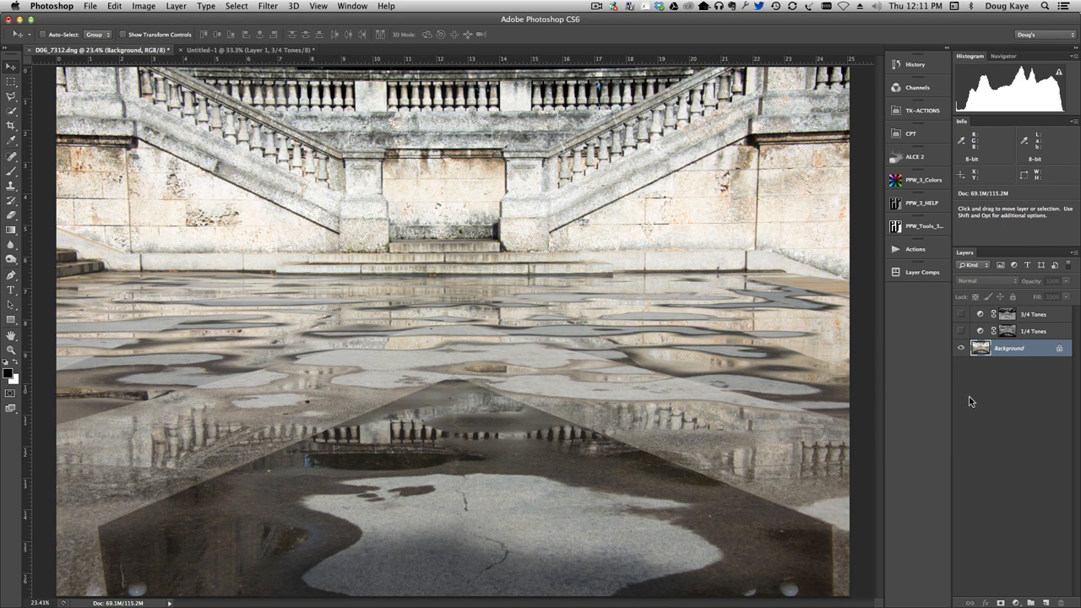
left_click(961, 349, "alt")
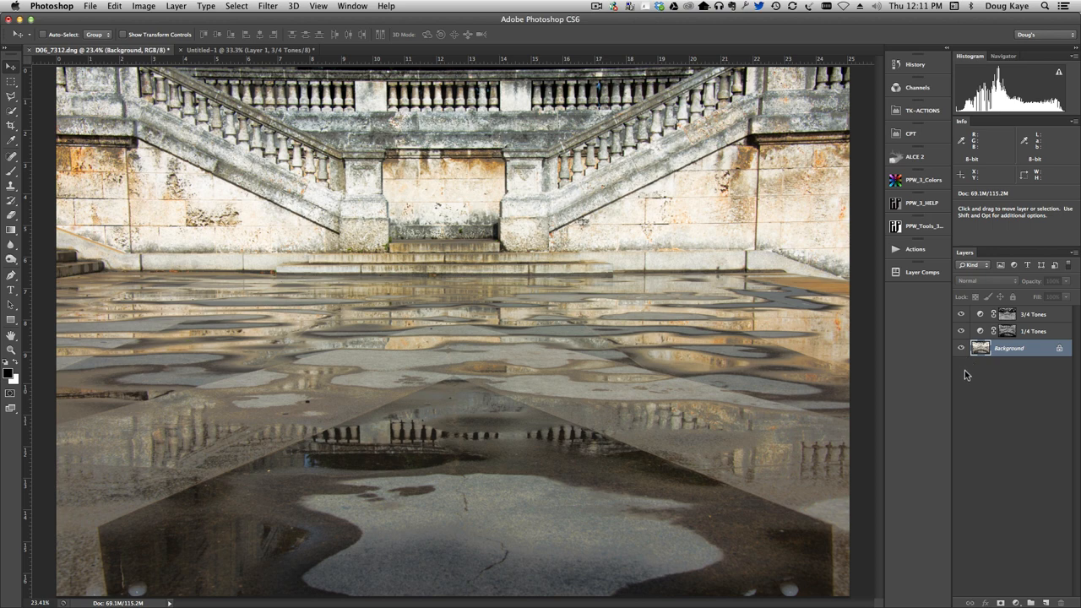
left_click(961, 348, "alt")
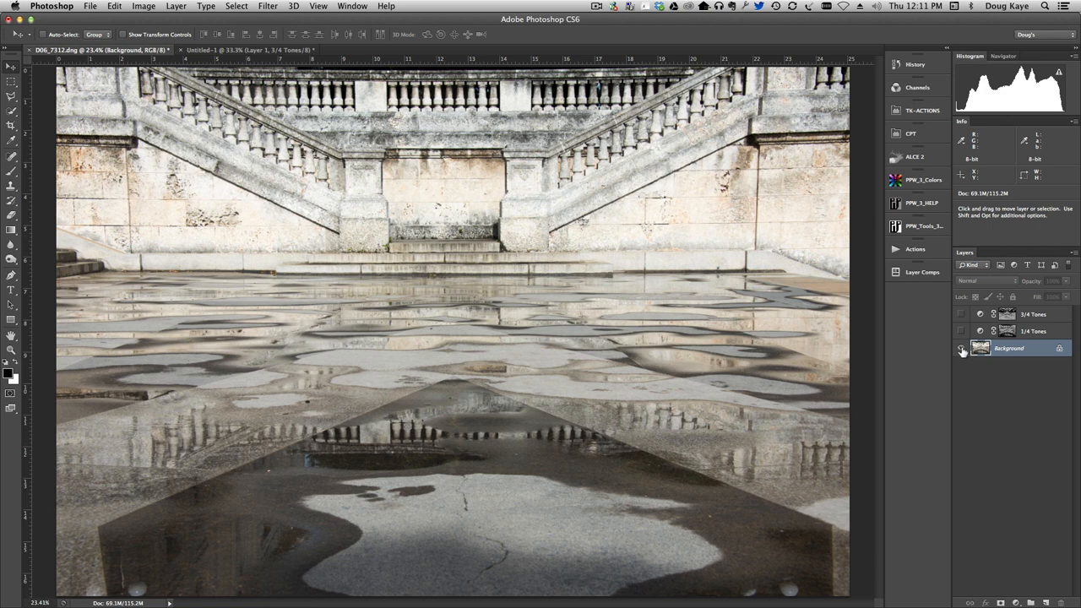
left_click(961, 349, "alt")
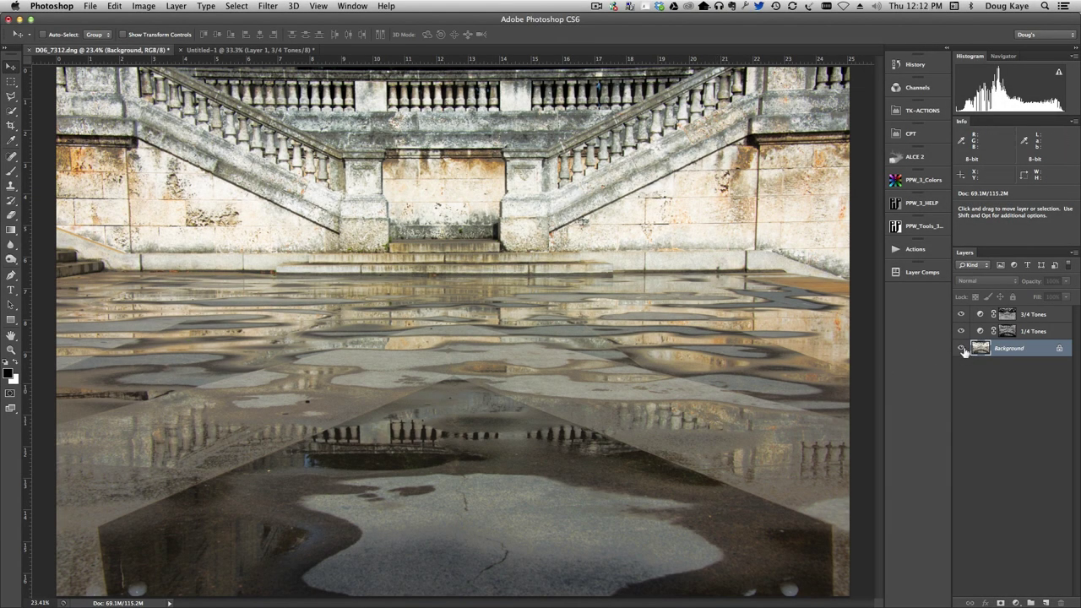
left_click(961, 349, "alt")
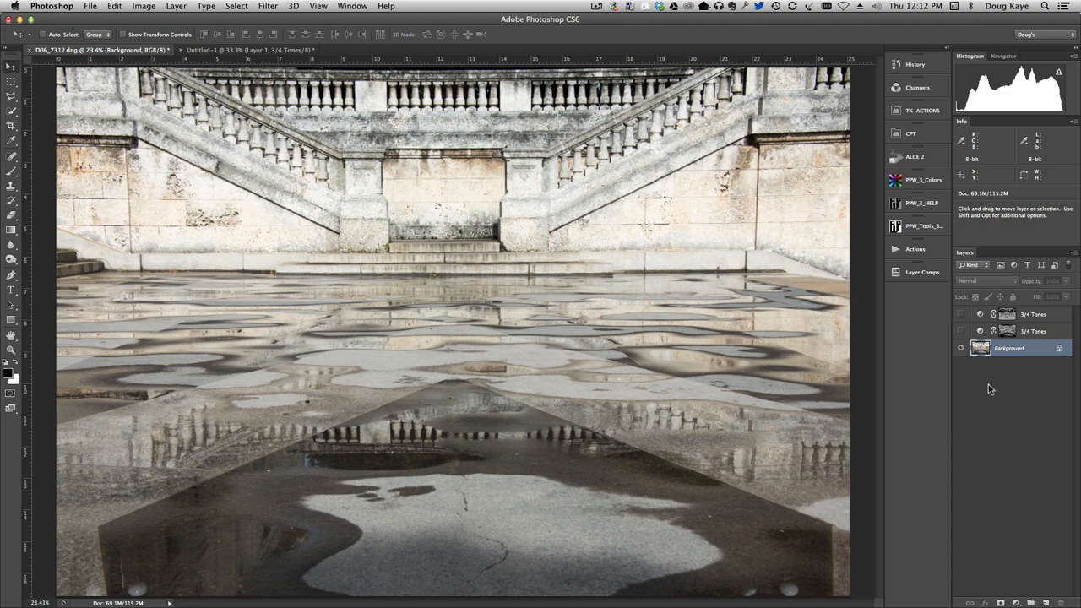
left_click(960, 348, "alt")
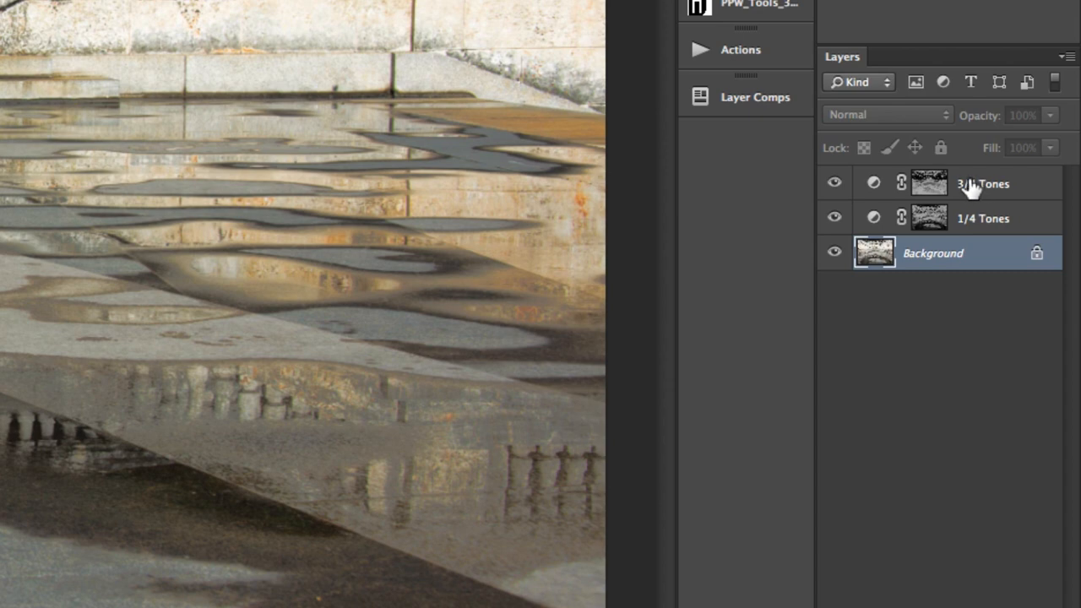
left_click(971, 190)
left_click(979, 221, "shift")
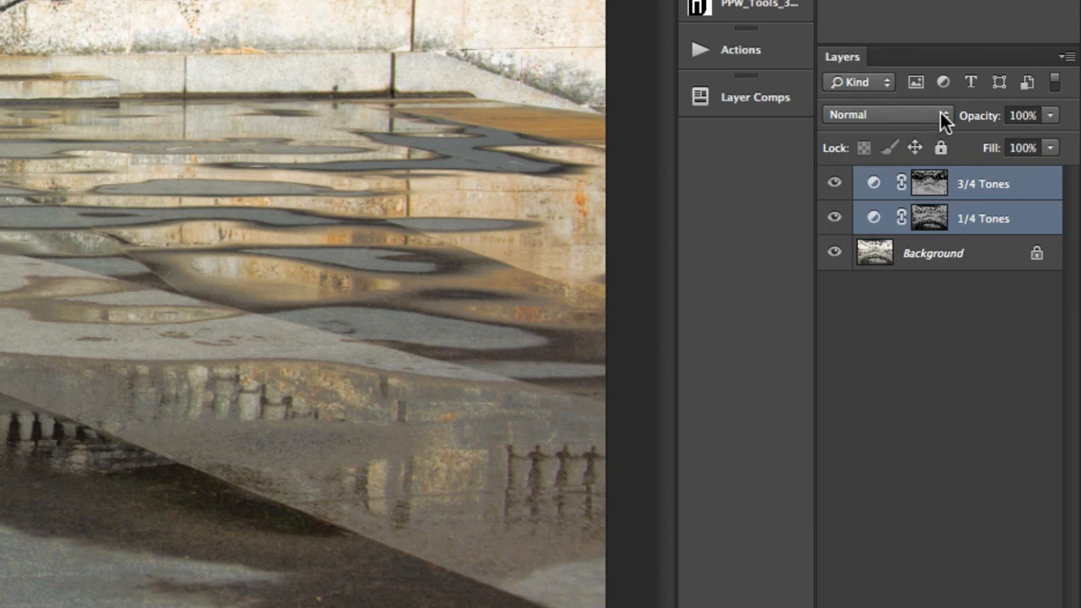
left_click(936, 118)
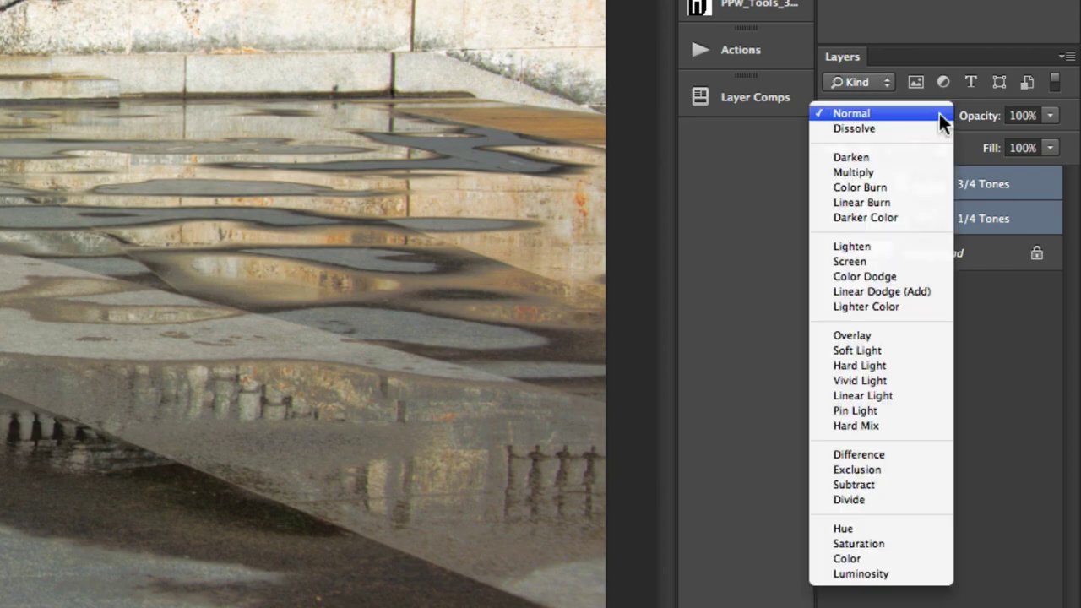
left_click(855, 573)
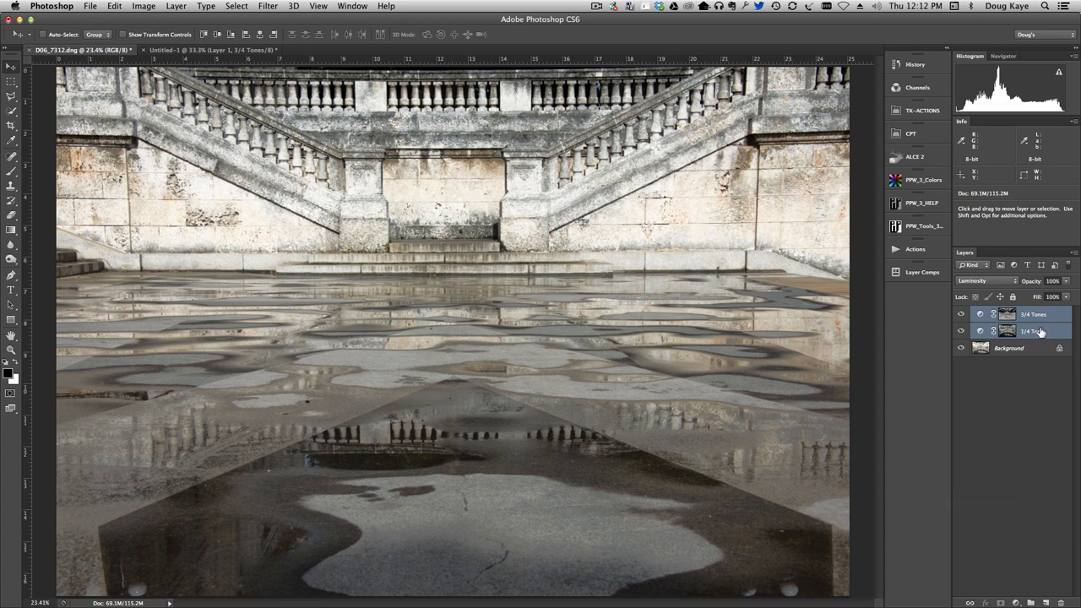
left_click(961, 349, "alt")
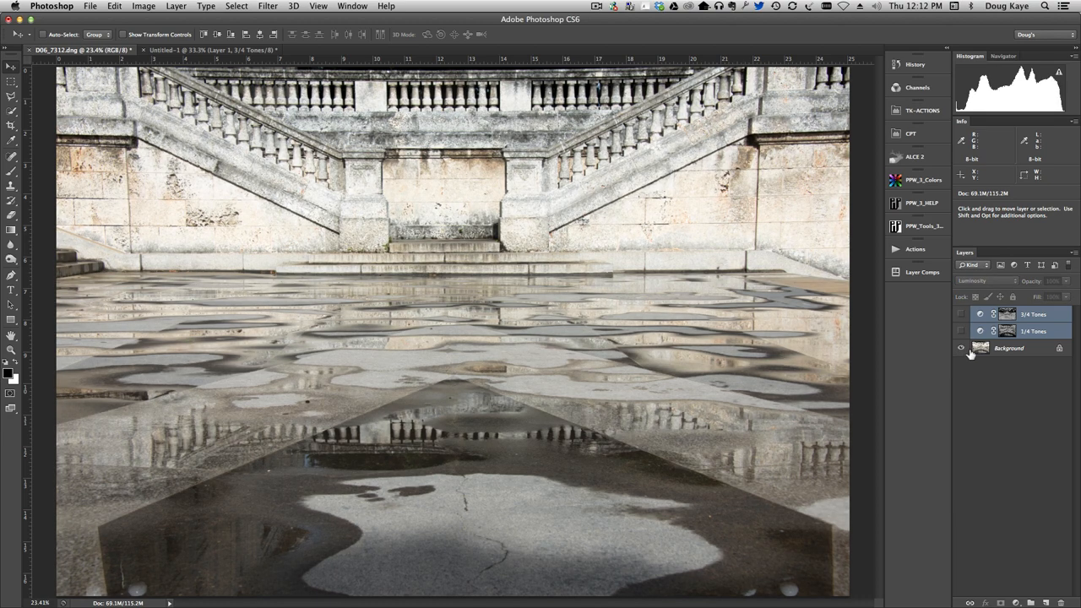
left_click(960, 349, "alt")
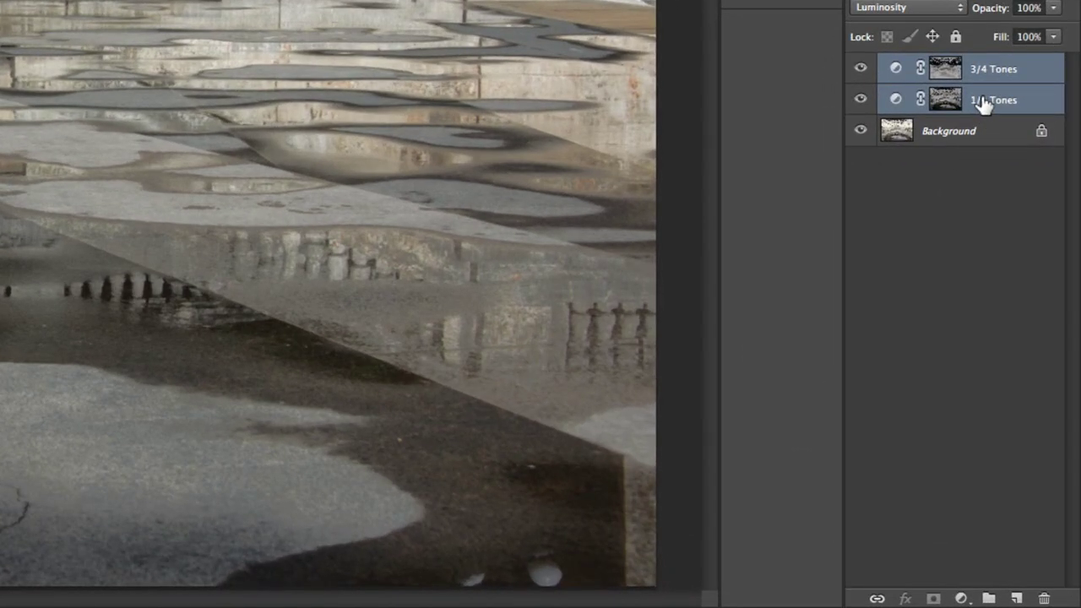
Step: Delete both the 1/4 Tones and 3/4 Tones Curves layers from the courtyard photo
left_click_drag(1032, 331, 1028, 448)
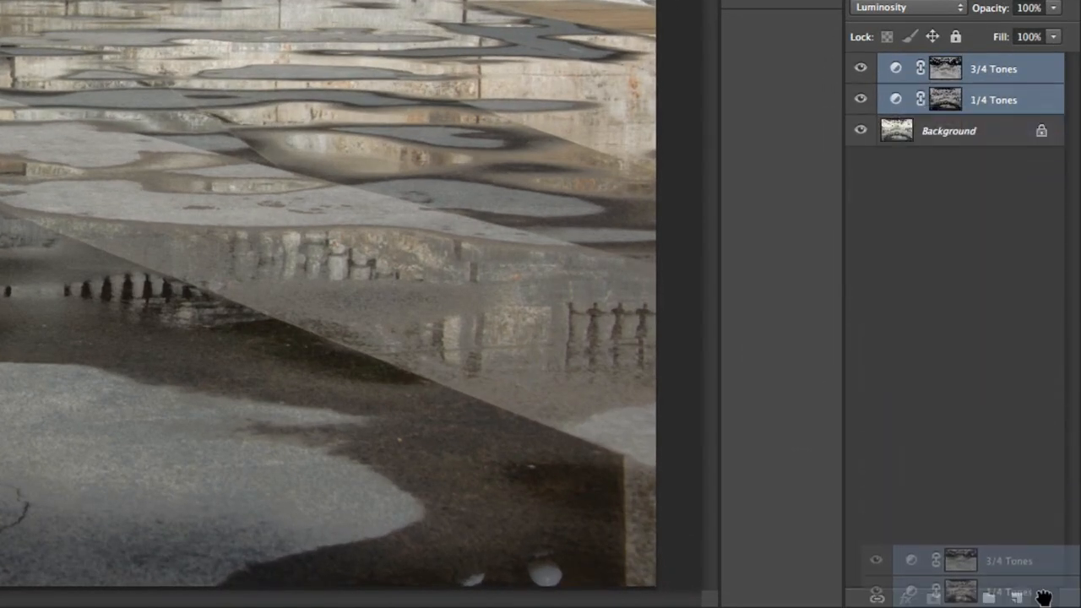
left_click_drag(985, 315, 1044, 597)
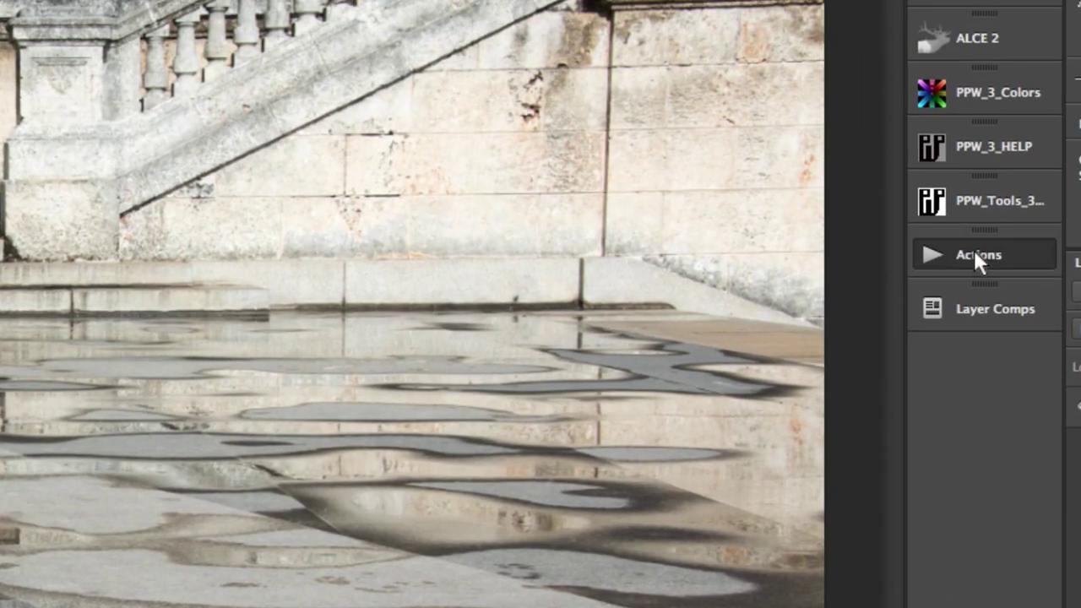
Step: Run the 3/4 Tone Channel action on the photo and view the result in the Channels panel
left_click(975, 252)
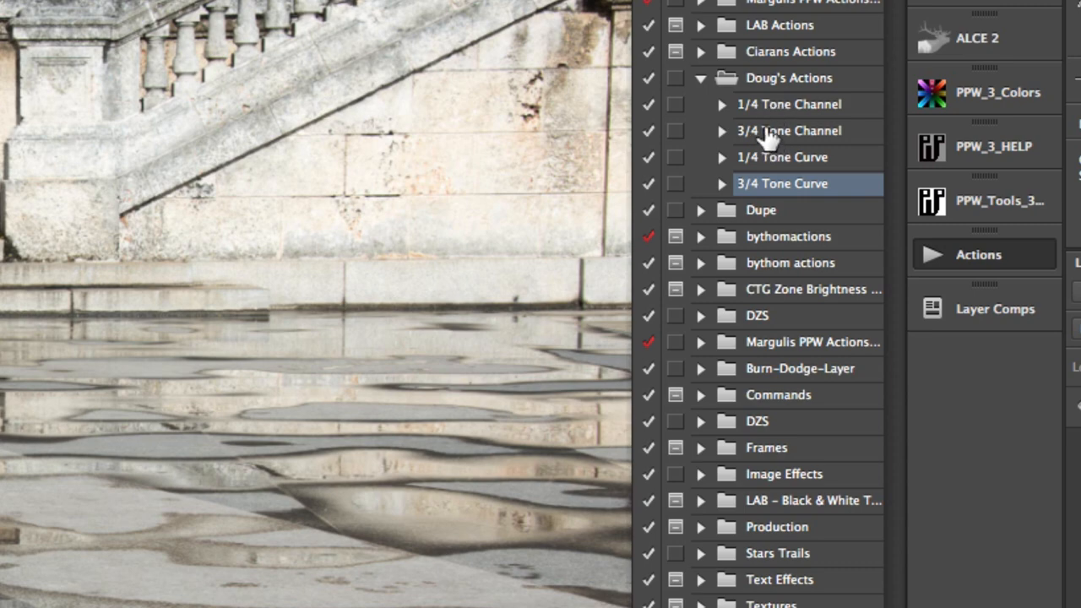
left_click(770, 140)
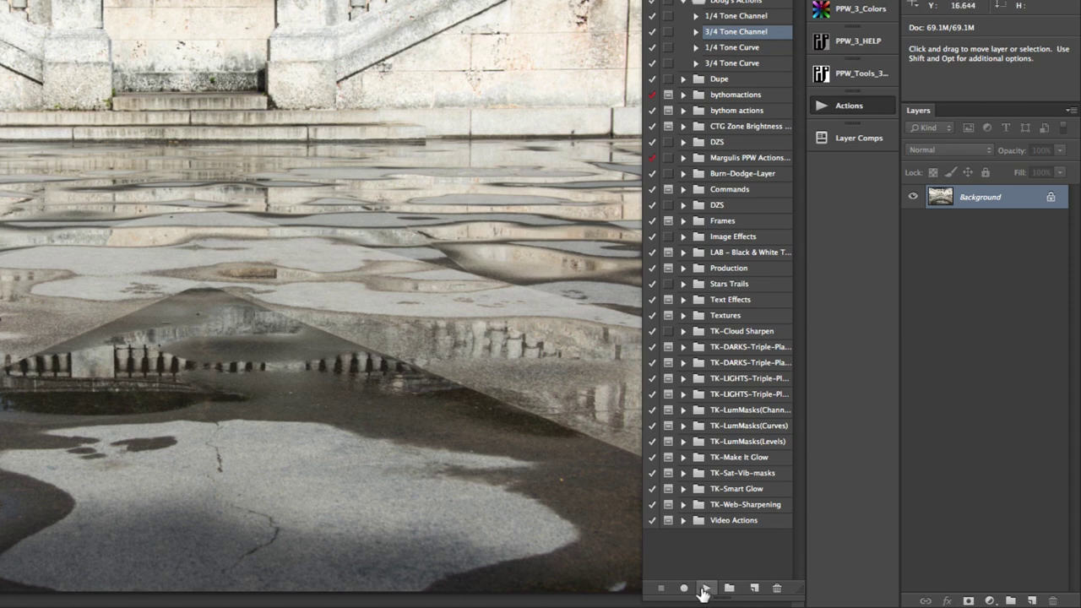
left_click(703, 588)
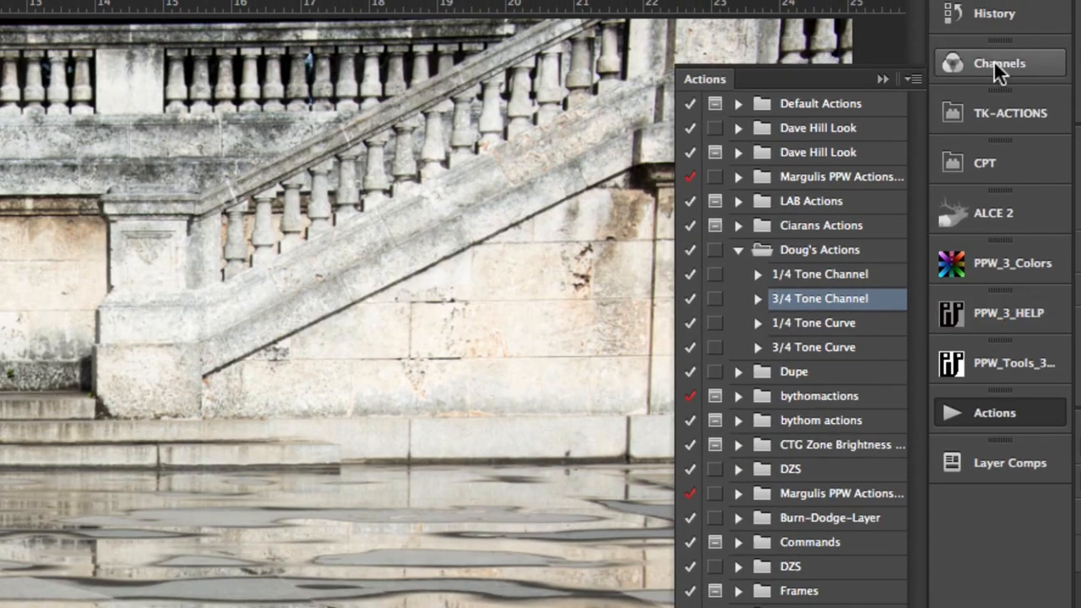
left_click(994, 58)
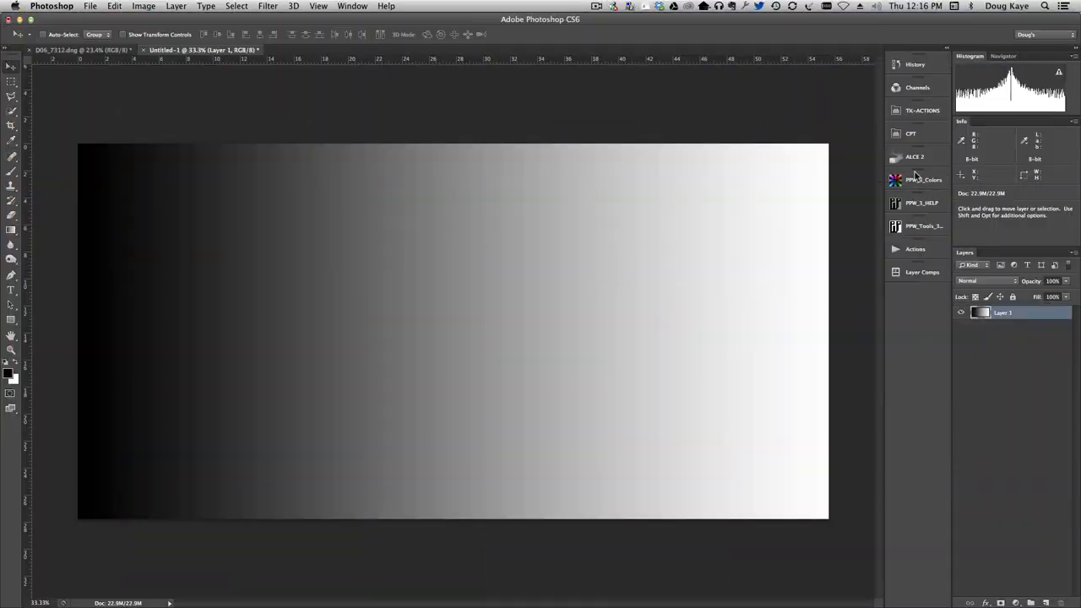
Step: Run the 1/4 Tone Channel action on the gradient and display the new 1/4 Tones channel alone
left_click(912, 249)
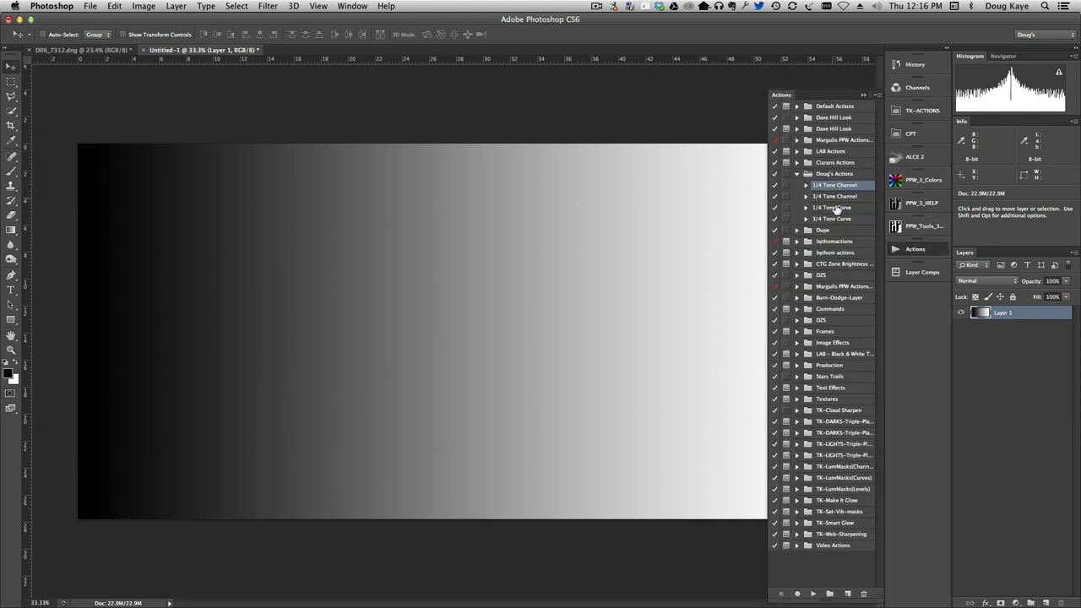
left_click(813, 594)
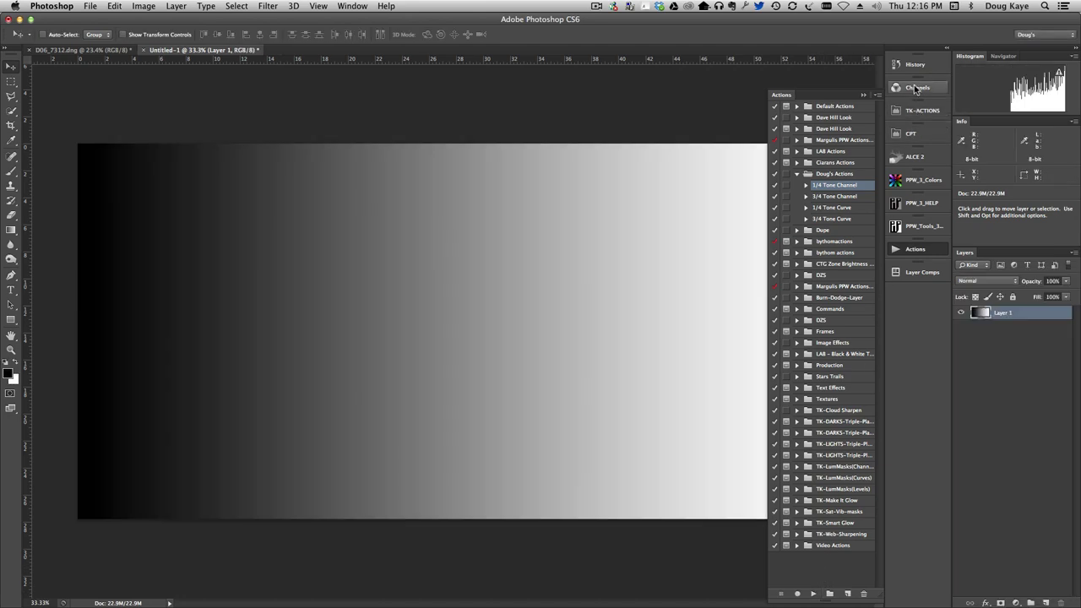
left_click(915, 88)
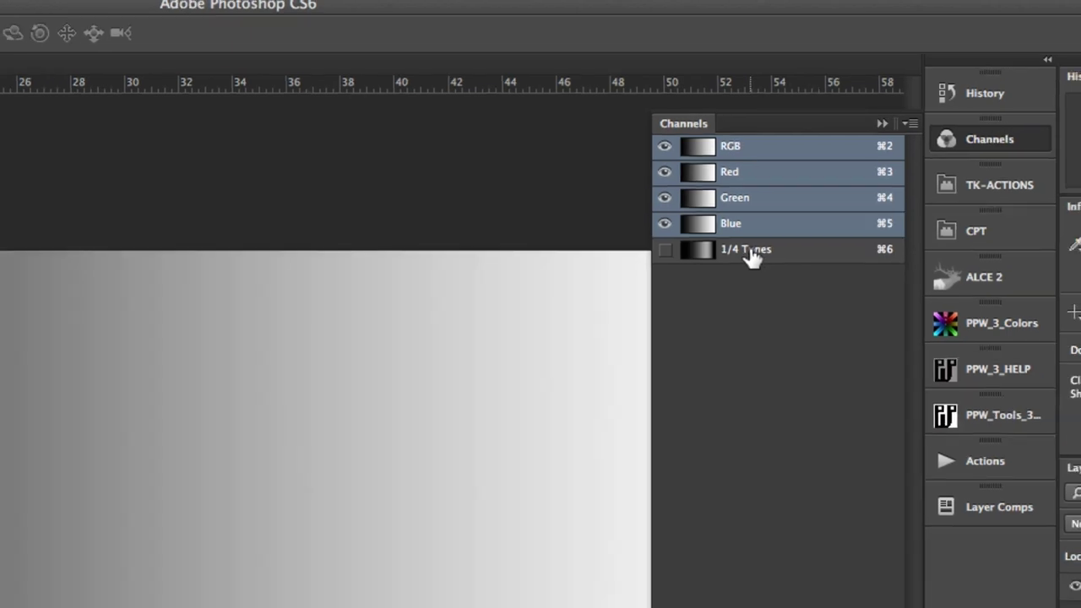
left_click(749, 254)
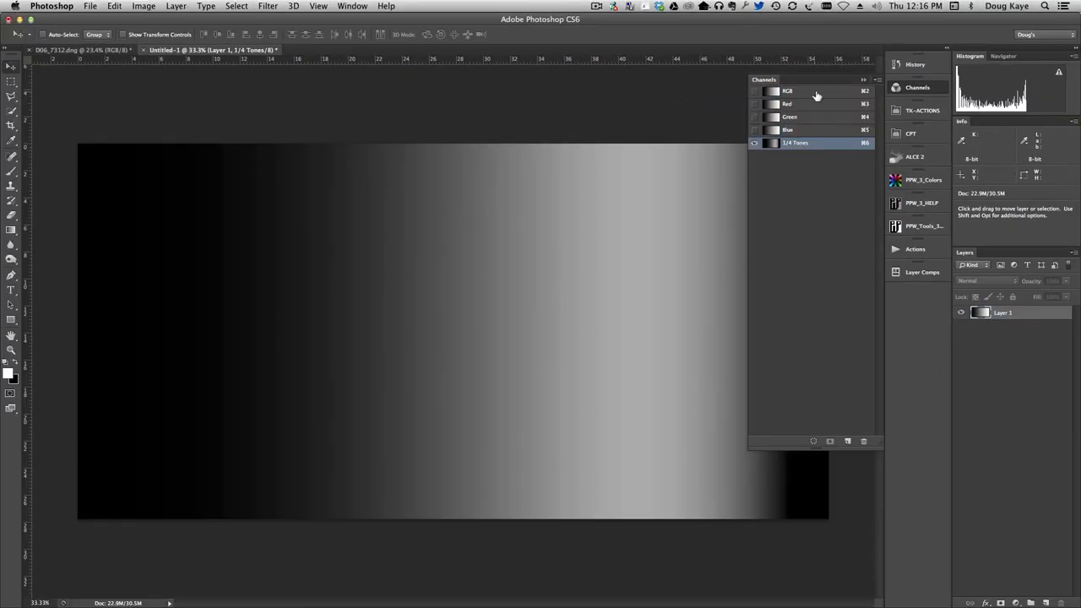
left_click(869, 79)
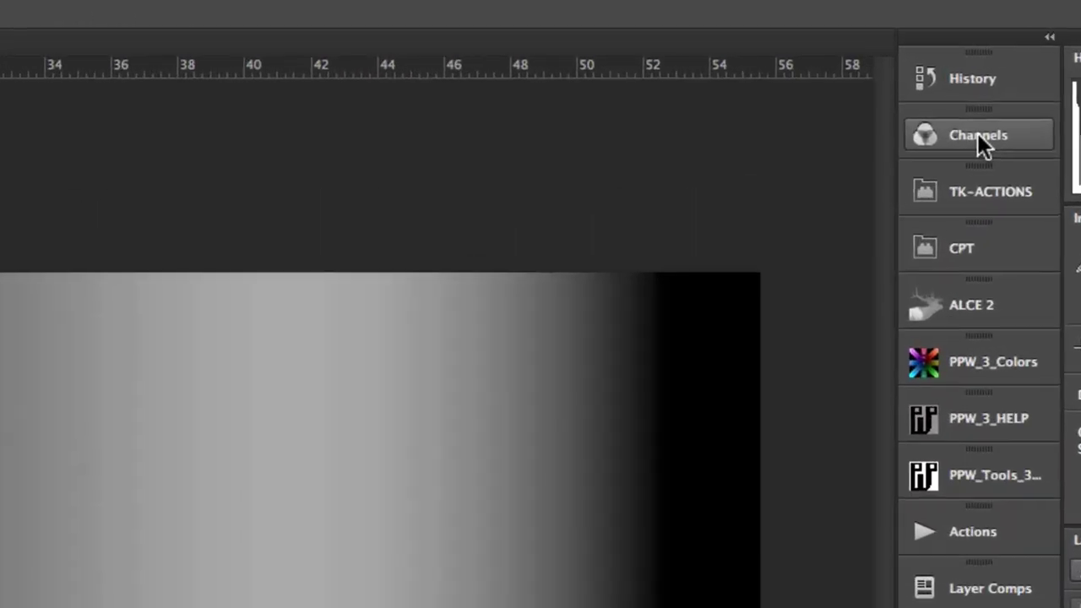
Step: Return the gradient to RGB composite view and load the 1/4 Tones channel as a selection
left_click(920, 89)
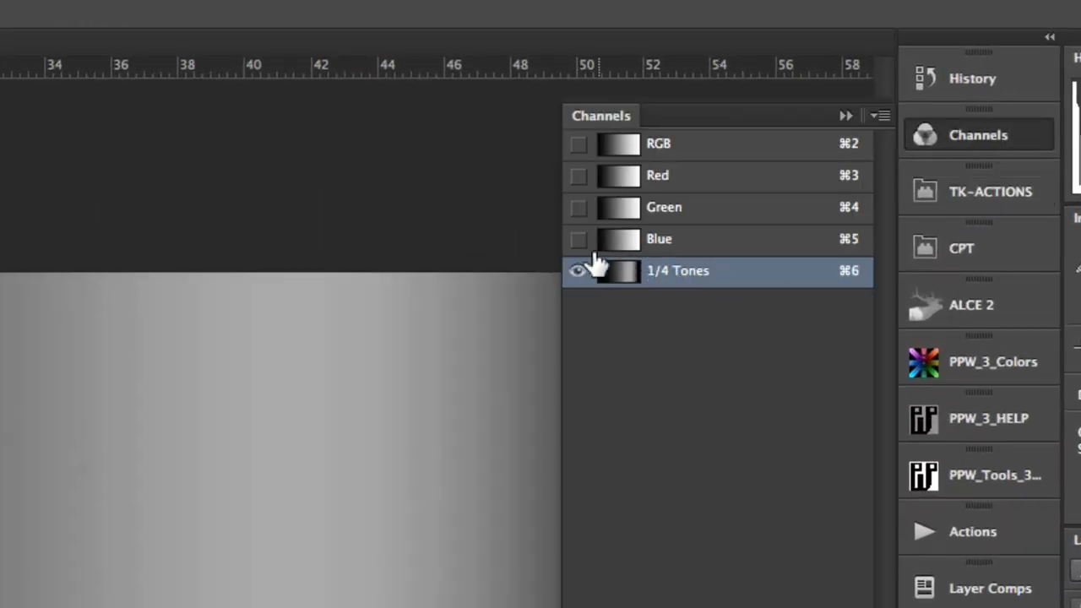
left_click(591, 269)
left_click(577, 144)
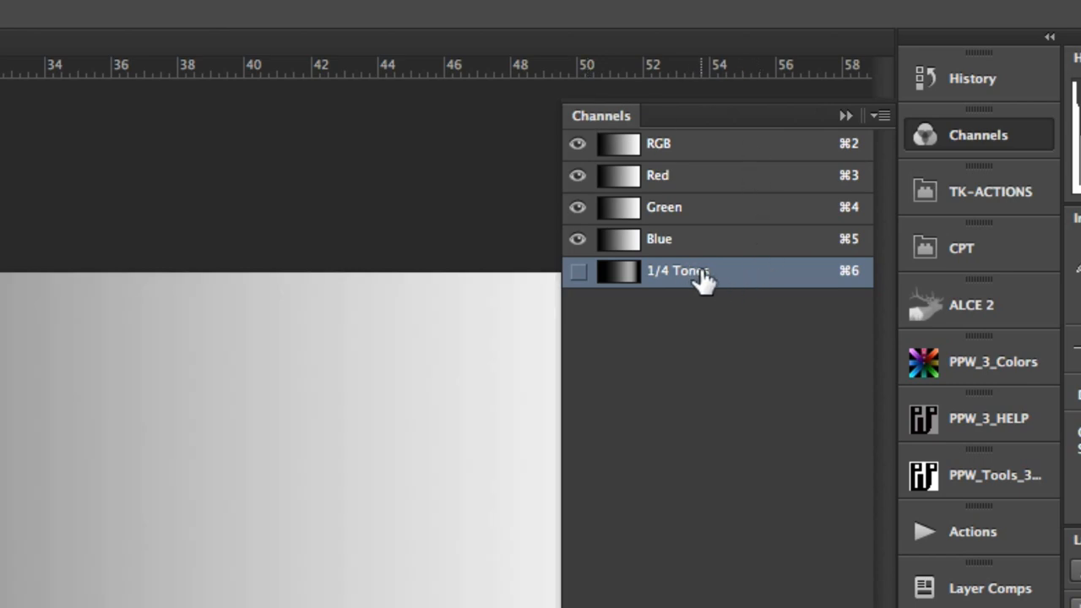
left_click(698, 272, "super")
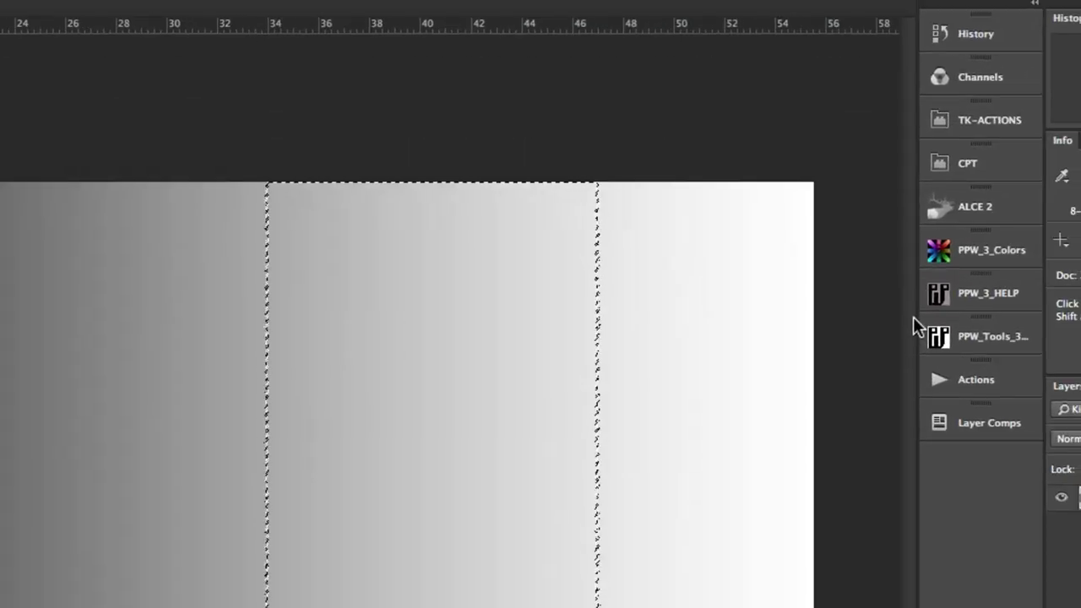
Step: Deselect, run the 3/4 Tone Channel action on the gradient, then return to the RGB composite view
key("ctrl+d")
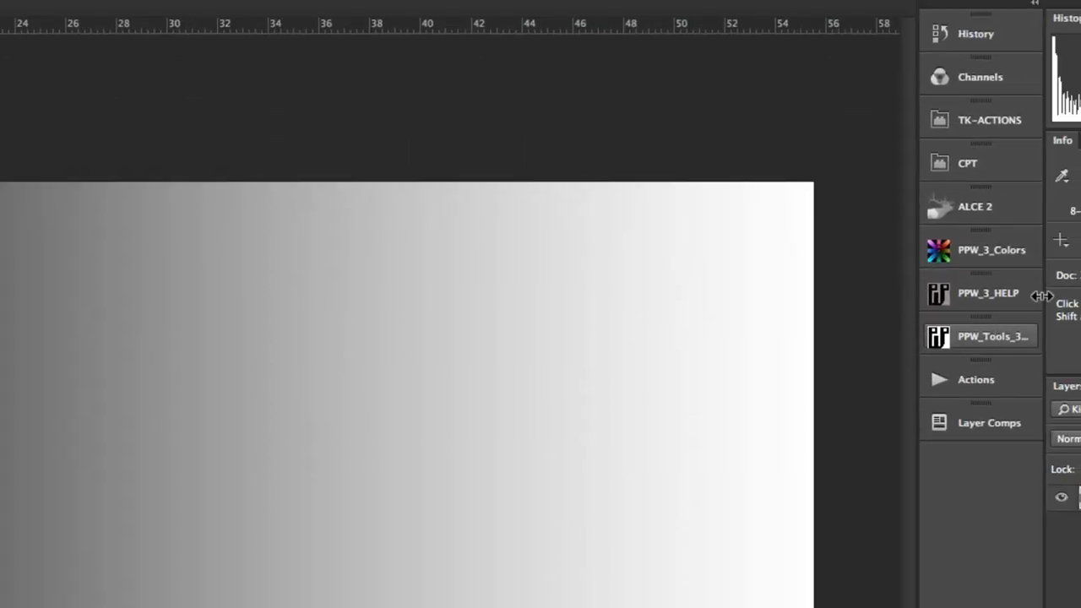
left_click(979, 80)
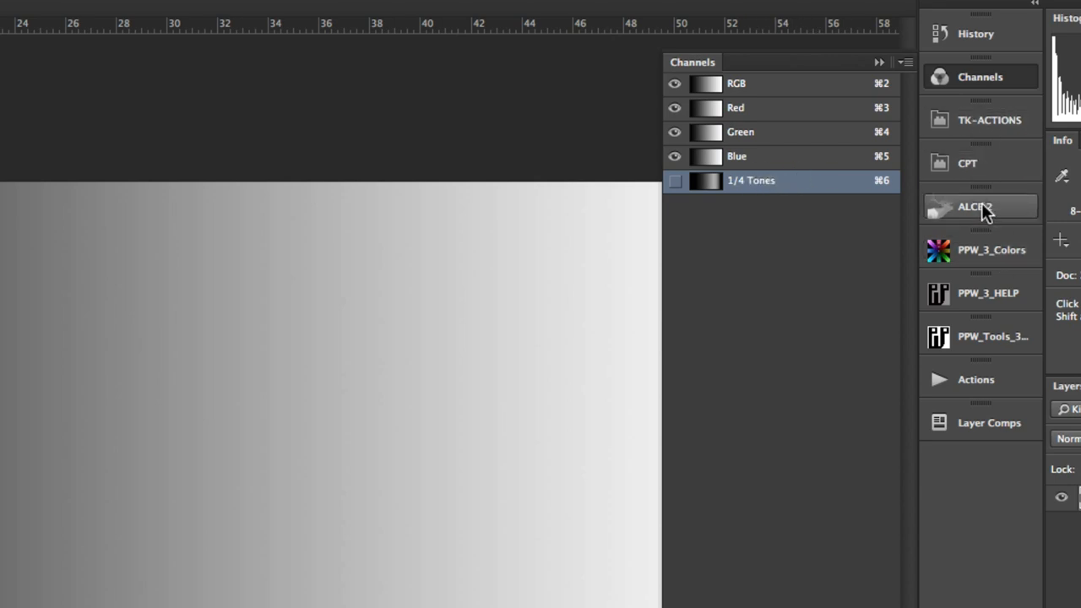
left_click(980, 379)
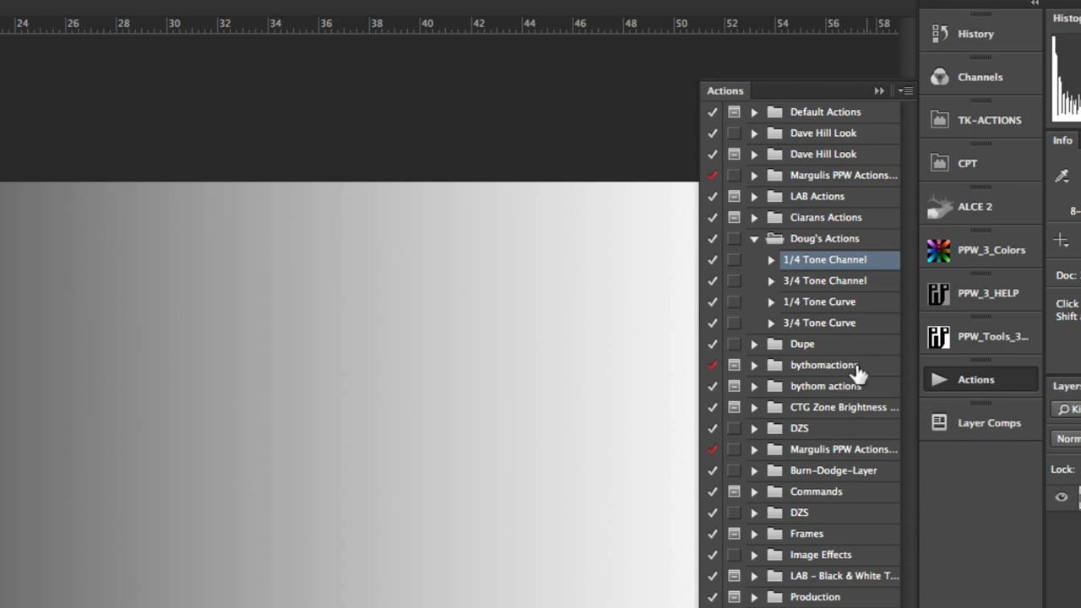
left_click(820, 281)
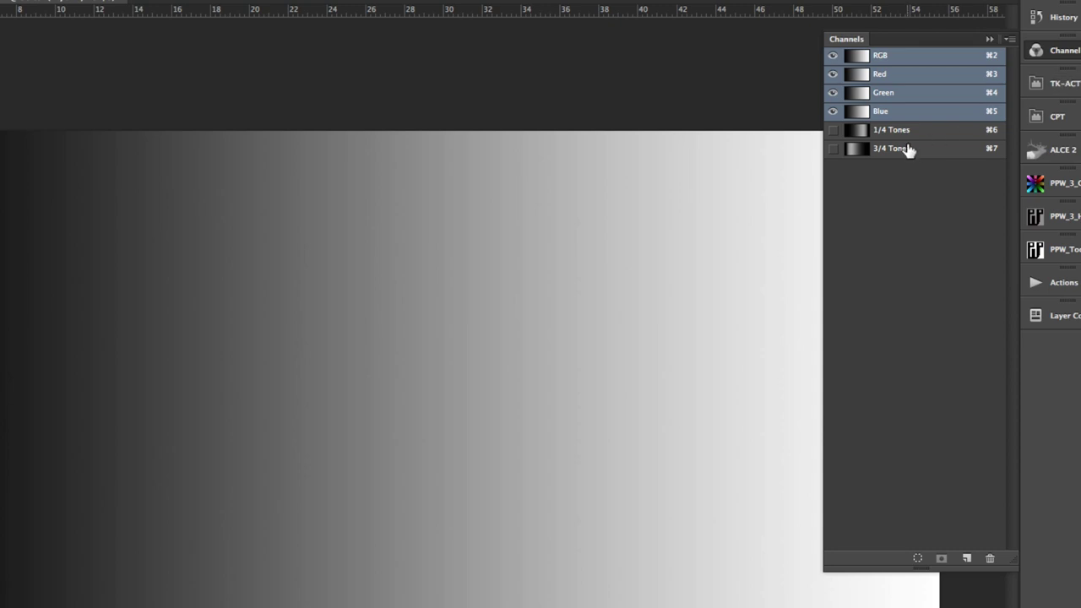
left_click(909, 149)
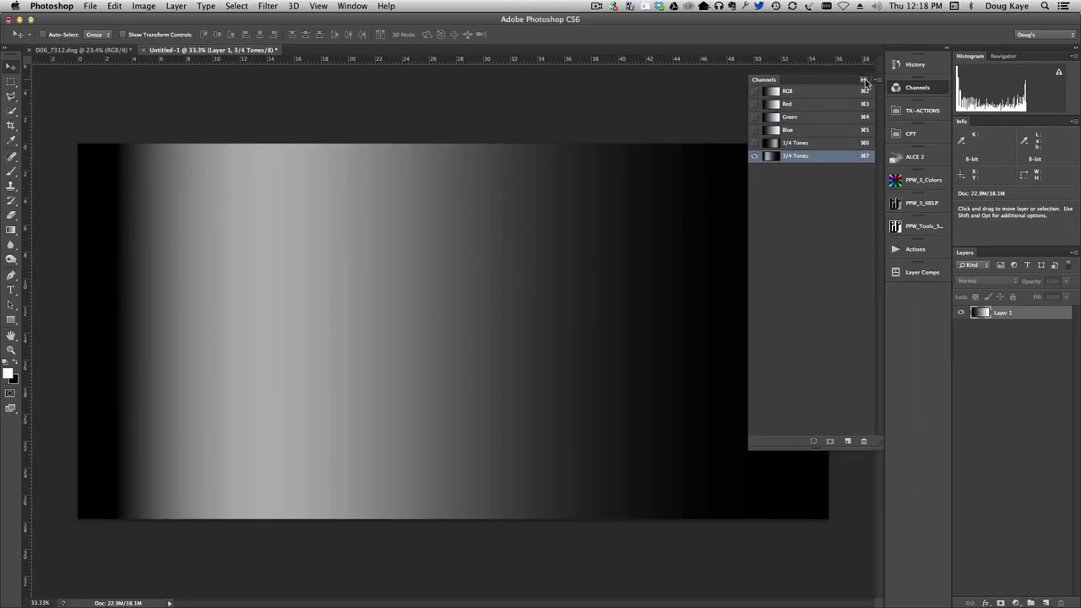
left_click(864, 80)
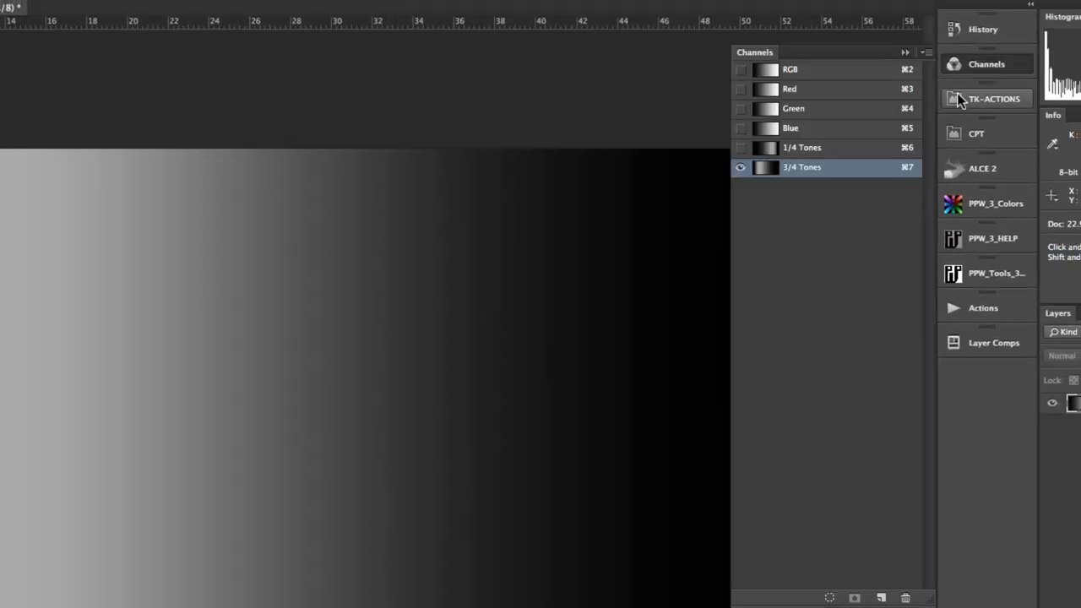
left_click_drag(743, 167, 734, 69)
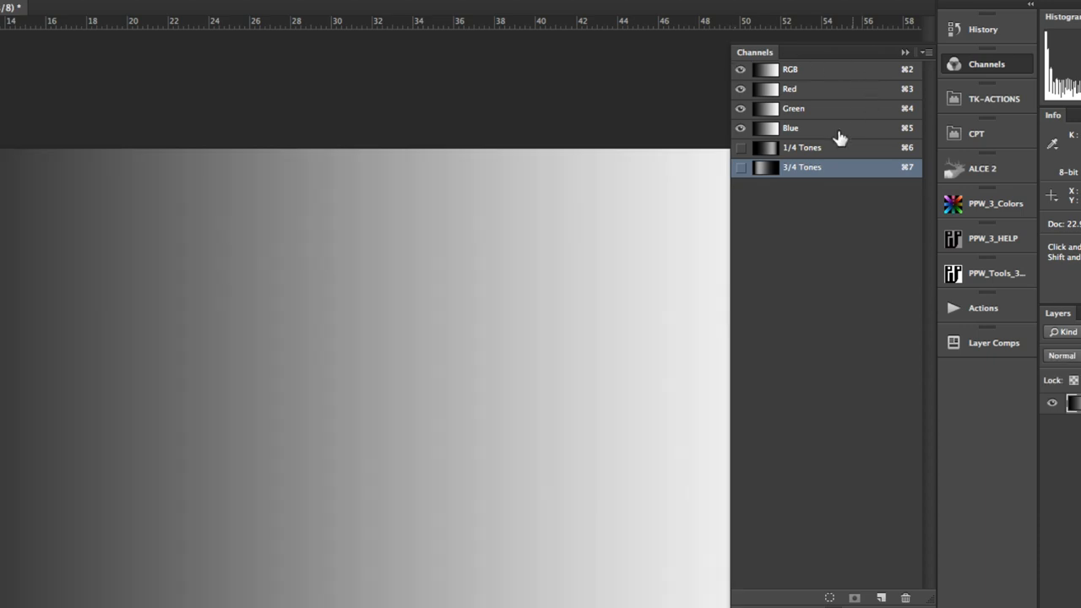